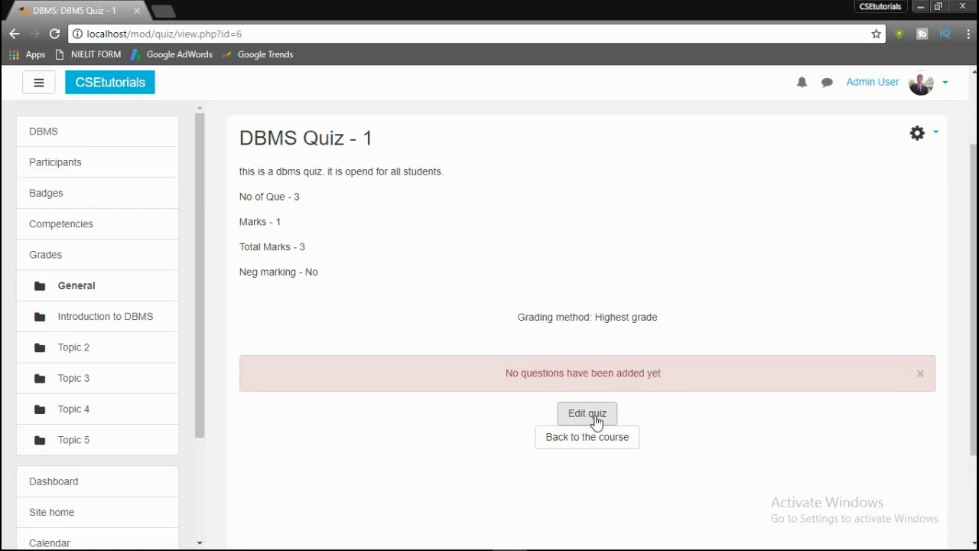
Step: Open DBMS Quiz - 1 for editing and add a new question of the Multiple choice type
{"action": "left_click", "coordinate": [587, 417]}
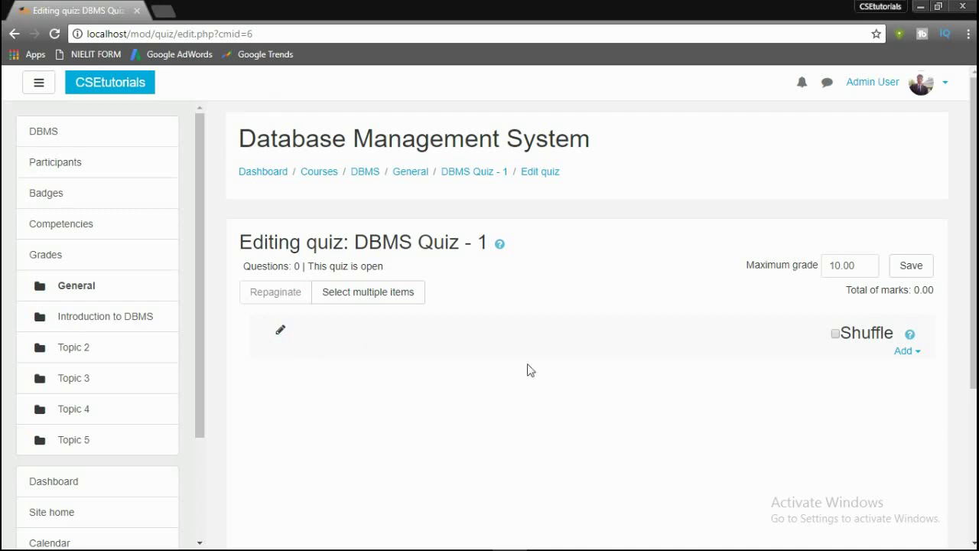
{"action": "left_click", "coordinate": [918, 352]}
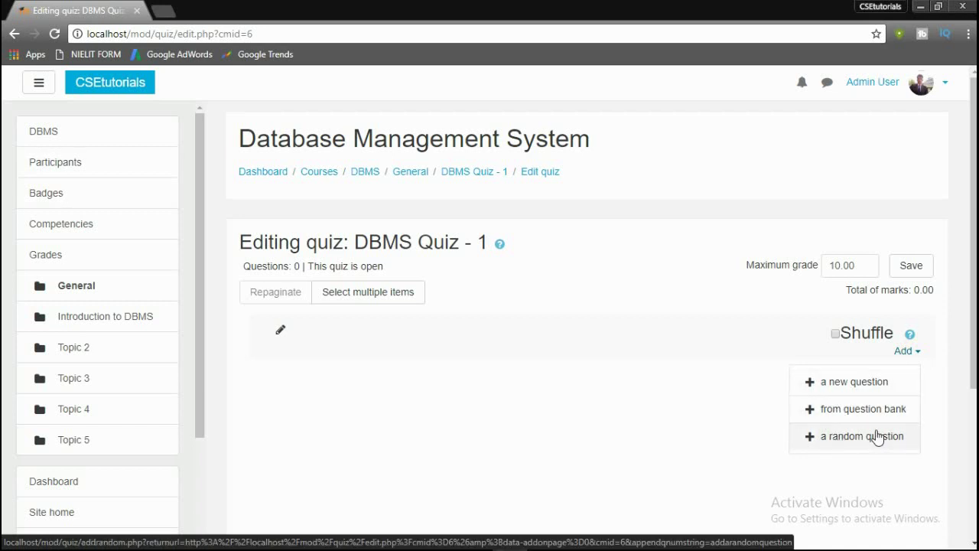
{"action": "left_click", "coordinate": [852, 382]}
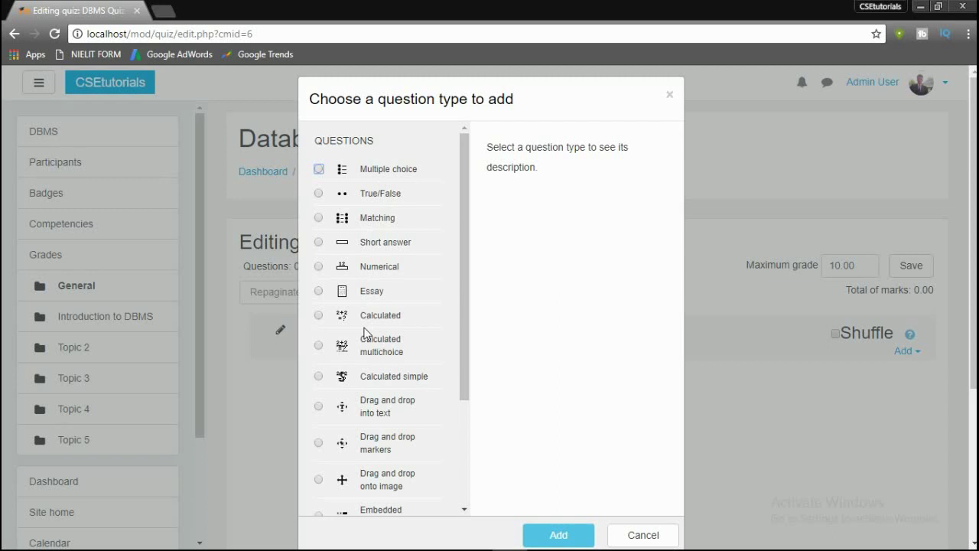
{"action": "left_click_drag", "start_coordinate": [466, 283], "coordinate": [469, 336]}
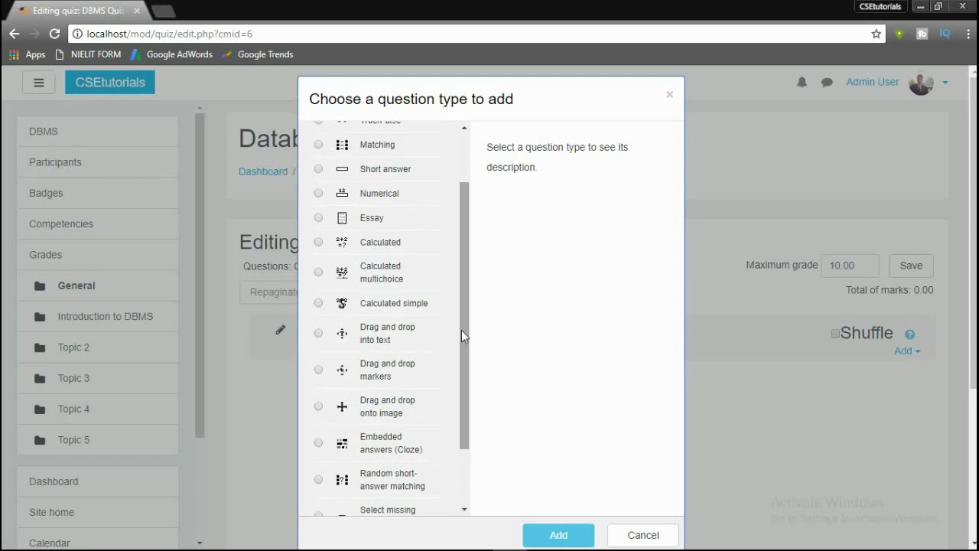
{"action": "left_click_drag", "start_coordinate": [461, 329], "coordinate": [463, 240]}
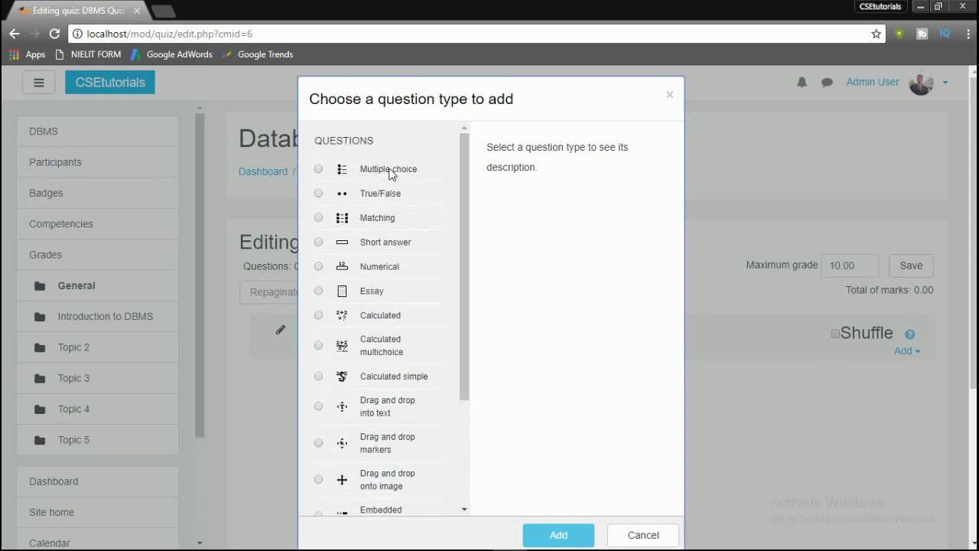
{"action": "left_click", "coordinate": [319, 170]}
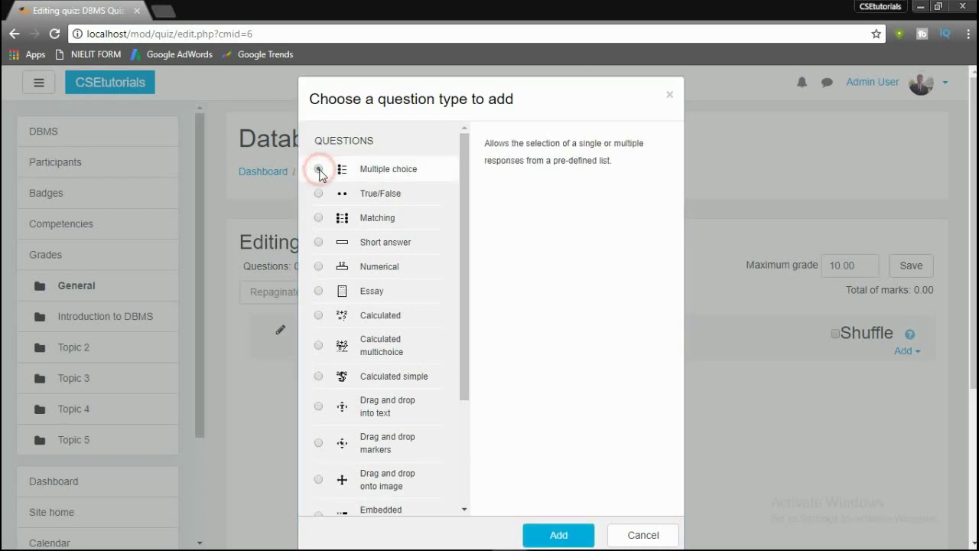
{"action": "left_click", "coordinate": [545, 537]}
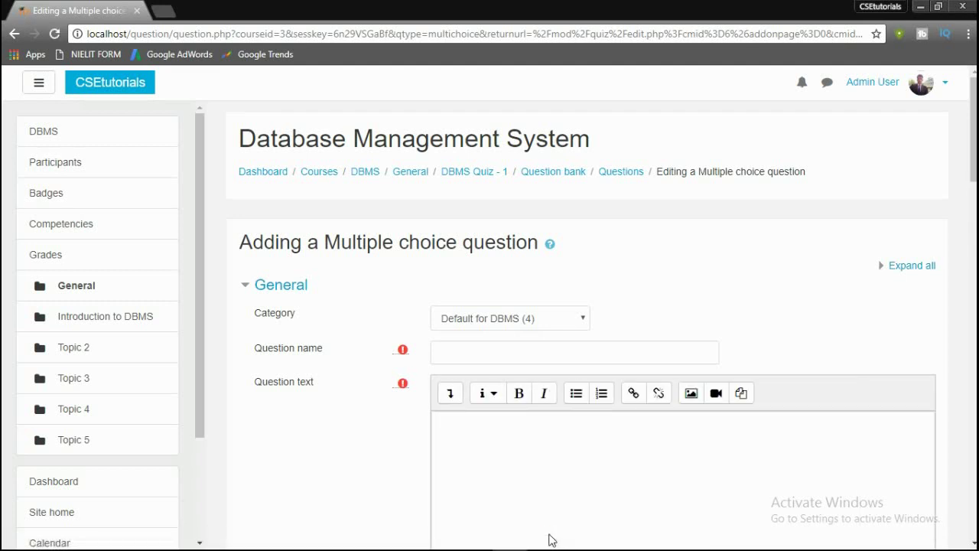
Step: Choose Default for DBMS as the question's category
{"action": "left_click", "coordinate": [583, 318]}
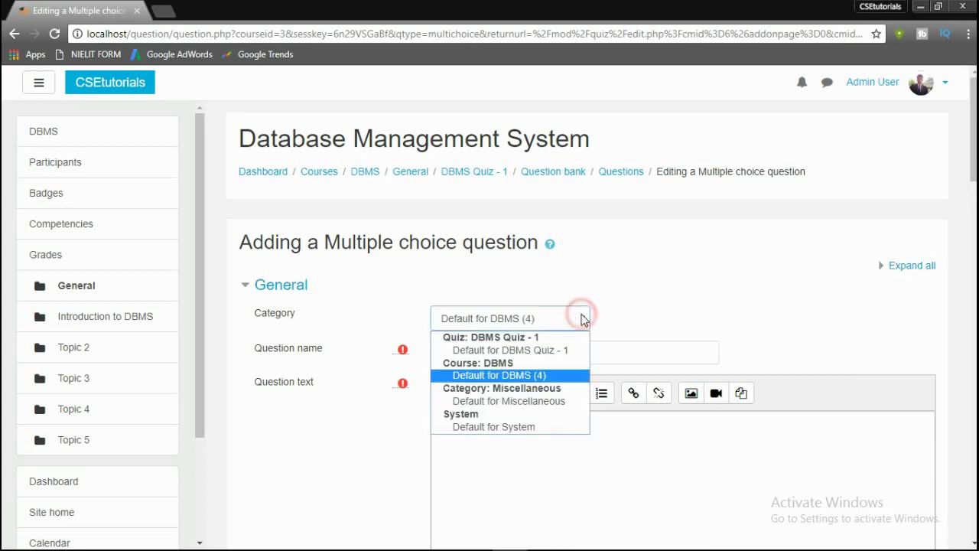
{"action": "left_click", "coordinate": [516, 376]}
{"action": "scroll", "coordinate": [533, 334], "scroll_direction": "down", "scroll_amount": 2}
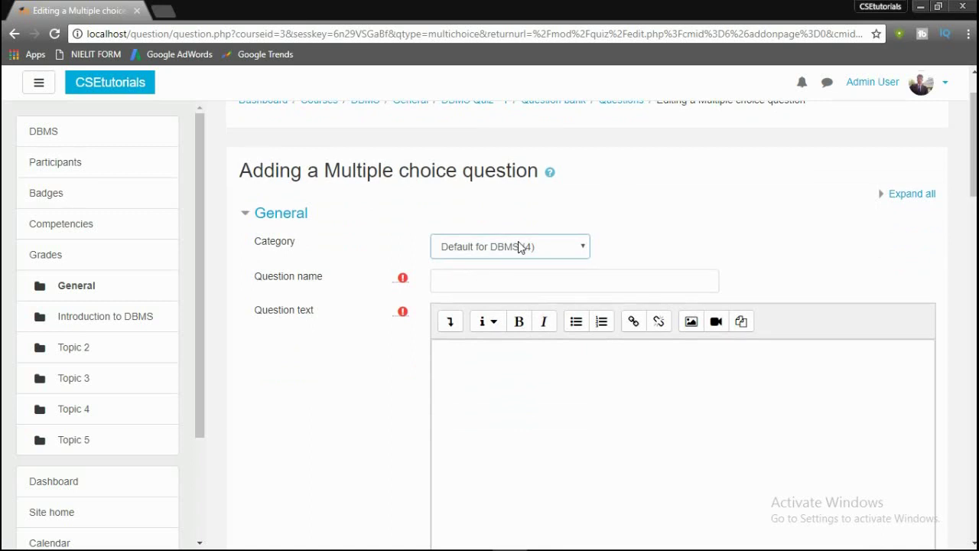
Step: Enter "Q. 1" as the question name
{"action": "left_click", "coordinate": [498, 279]}
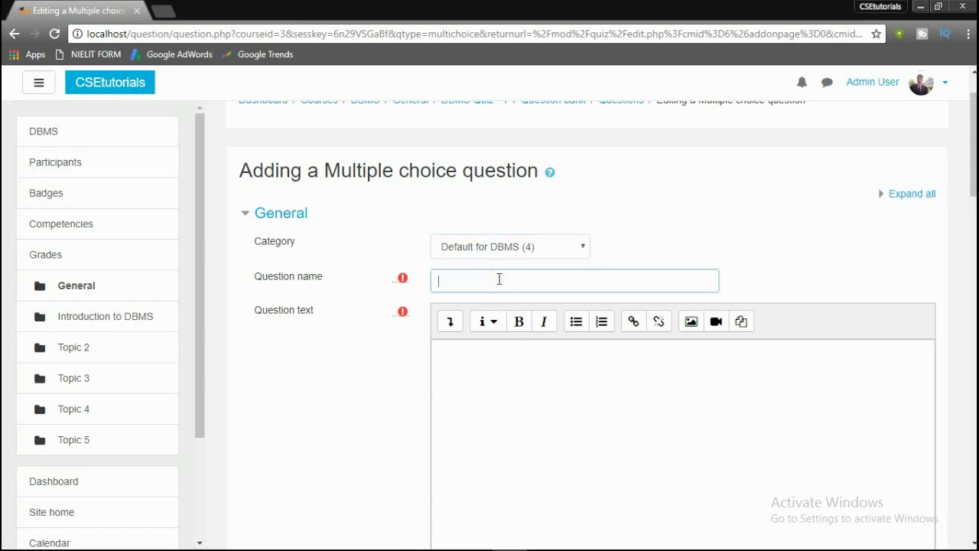
{"action": "type", "text": "Q.1"}
{"action": "key", "text": "BackSpace"}
{"action": "key", "text": "BackSpace"}
{"action": "type", "text": "ue"}
{"action": "key", "text": "BackSpace"}
{"action": "type", "text": "estion - 1"}
{"action": "key", "text": "BackSpace"}
{"action": "key", "text": "BackSpace"}
{"action": "key", "text": "BackSpace"}
{"action": "key", "text": "BackSpace"}
{"action": "key", "text": "BackSpace"}
{"action": "key", "text": "BackSpace"}
{"action": "key", "text": "BackSpace"}
{"action": "key", "text": "BackSpace"}
{"action": "key", "text": "BackSpace"}
{"action": "key", "text": "BackSpace"}
{"action": "key", "text": "BackSpace"}
{"action": "type", "text": ". 1"}
Step: Enter the question text "What is the full form of DBMS ?"
{"action": "left_click", "coordinate": [486, 376]}
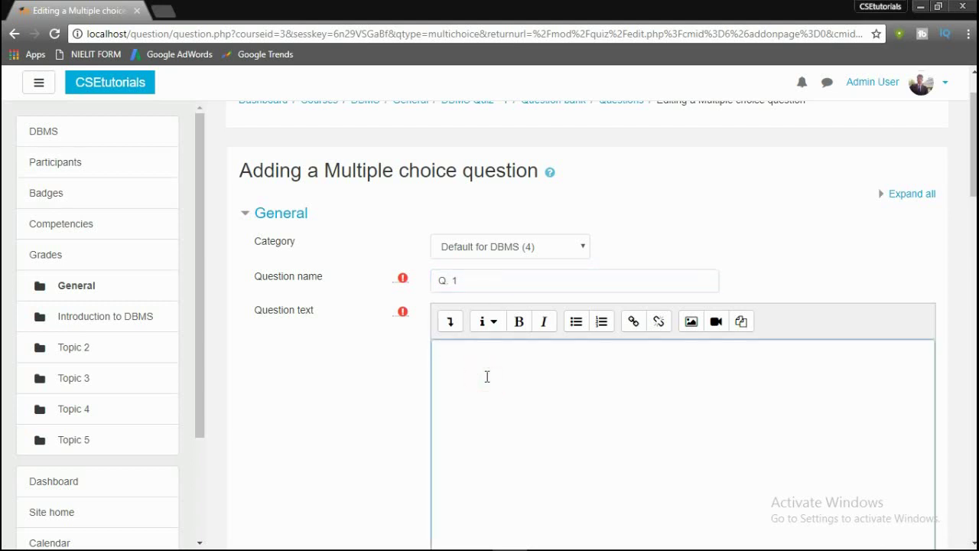
{"action": "scroll", "coordinate": [487, 376], "scroll_direction": "down", "scroll_amount": 3}
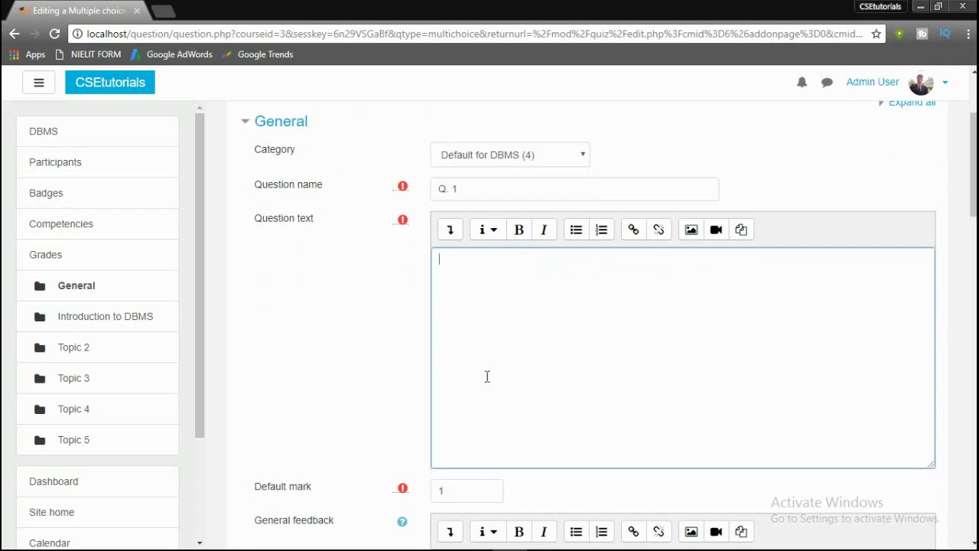
{"action": "type", "text": "w"}
{"action": "key", "text": "BackSpace"}
{"action": "type", "text": "What iis the full o"}
{"action": "key", "text": "BackSpace"}
{"action": "type", "text": "form i"}
{"action": "key", "text": "BackSpace"}
{"action": "type", "text": "o"}
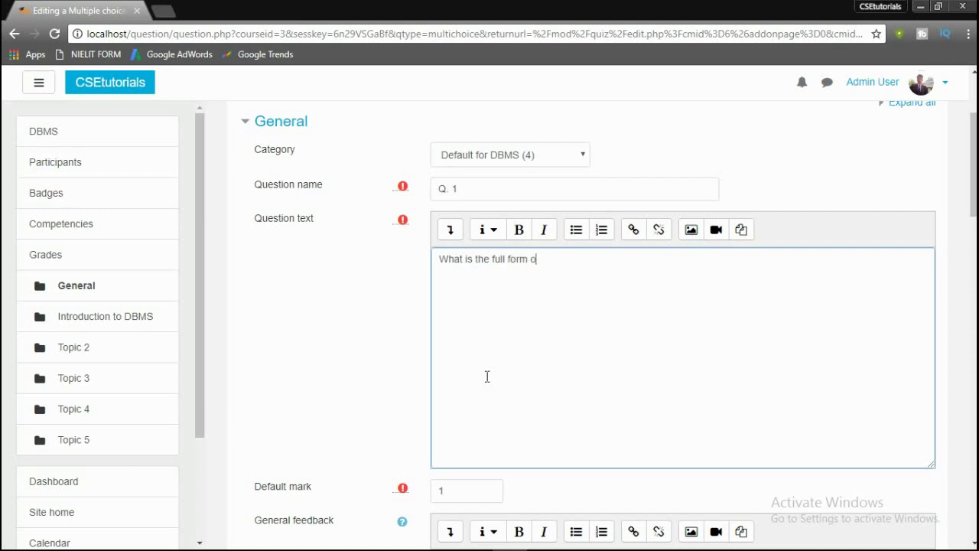
{"action": "type", "text": "f DBMS ?"}
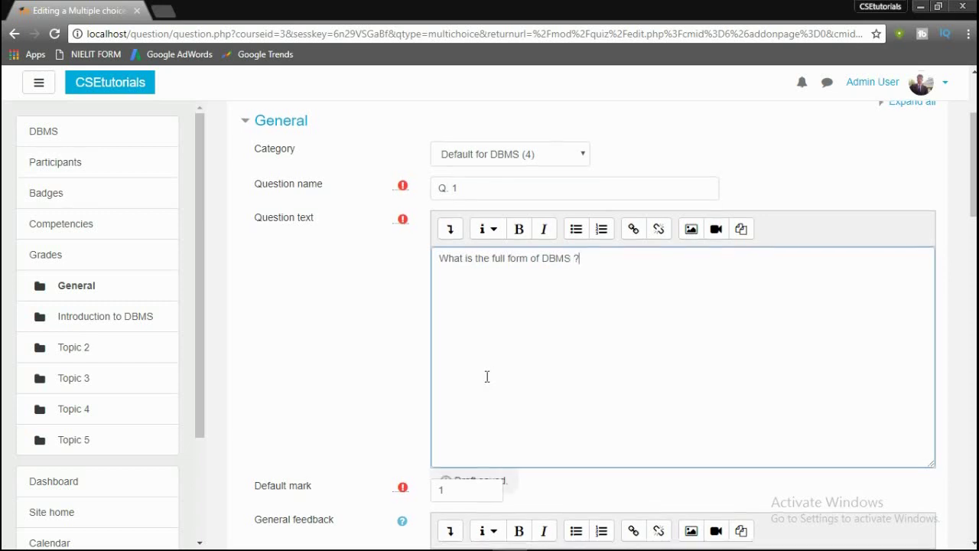
Step: Set the question's default mark to 1
{"action": "scroll", "coordinate": [485, 376], "scroll_direction": "down", "scroll_amount": 2}
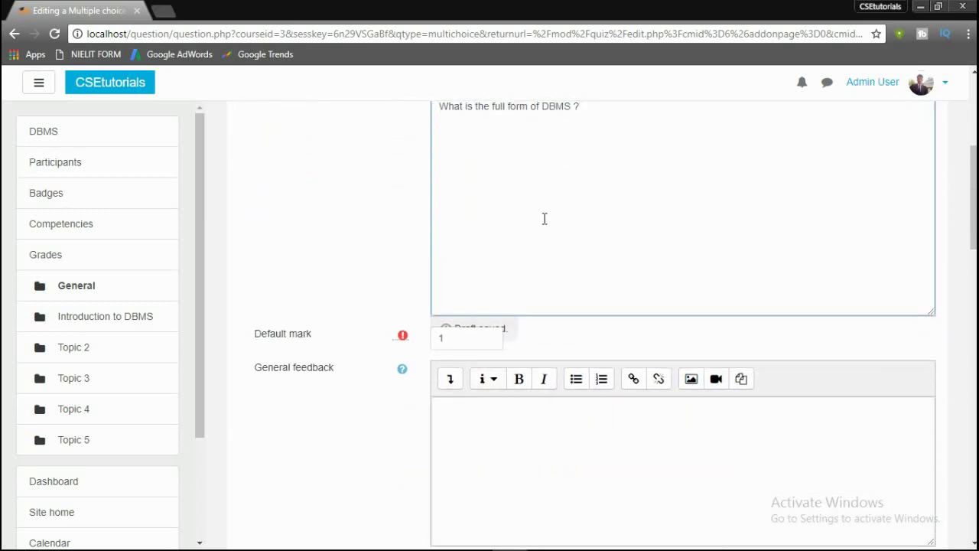
{"action": "scroll", "coordinate": [545, 219], "scroll_direction": "down", "scroll_amount": 1}
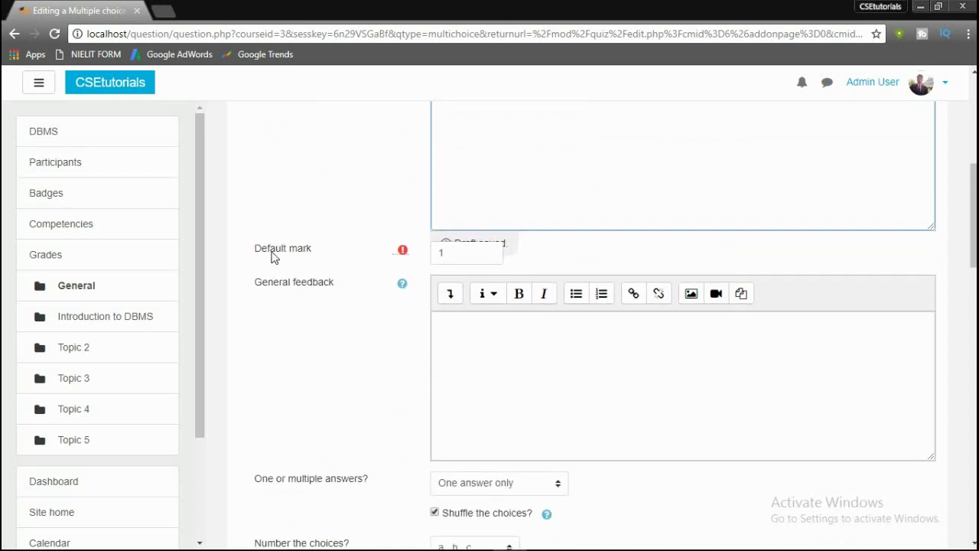
{"action": "left_click", "coordinate": [472, 254]}
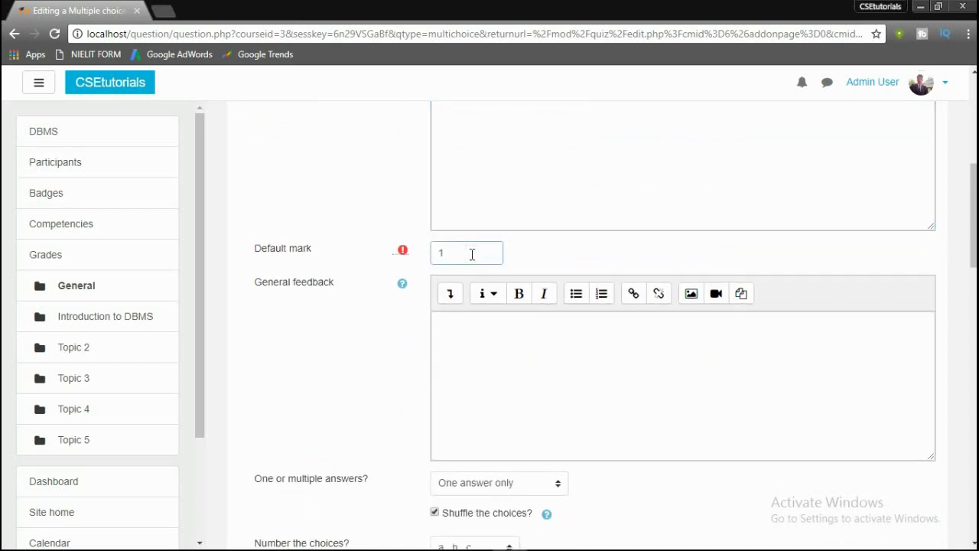
{"action": "key", "text": "BackSpace"}
{"action": "type", "text": "1"}
Step: Choose the lowercase "a., b., c., ..." format for numbering the choices
{"action": "scroll", "coordinate": [443, 398], "scroll_direction": "down", "scroll_amount": 1}
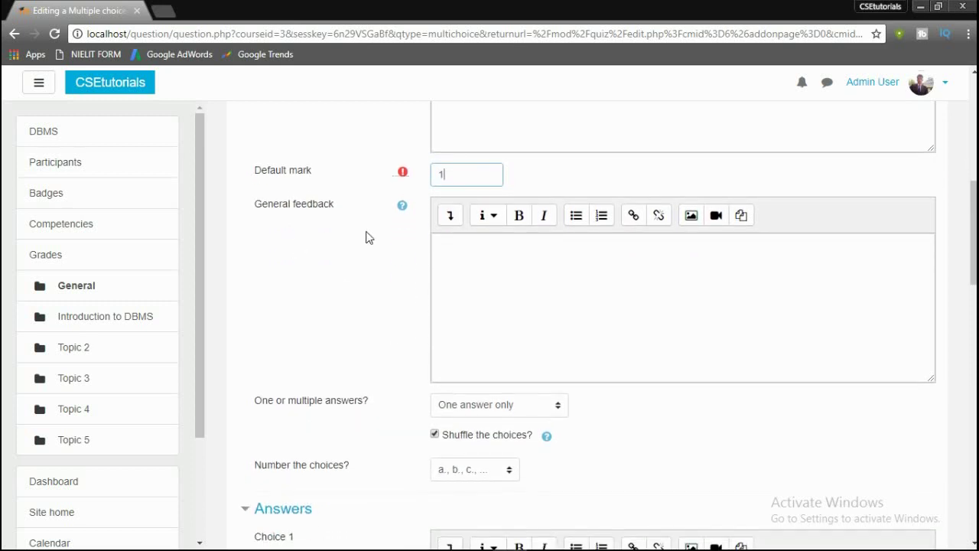
{"action": "scroll", "coordinate": [366, 237], "scroll_direction": "down", "scroll_amount": 2}
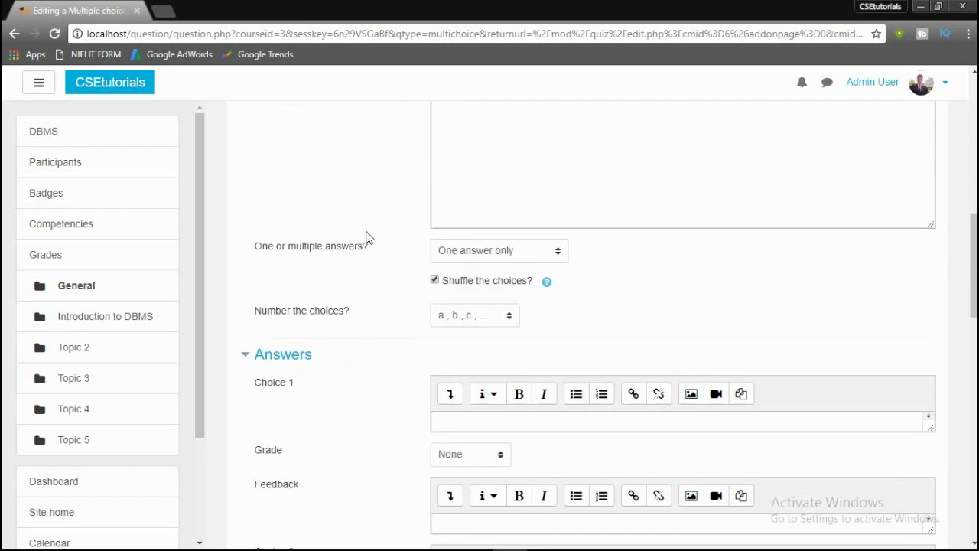
{"action": "scroll", "coordinate": [365, 244], "scroll_direction": "up", "scroll_amount": 1}
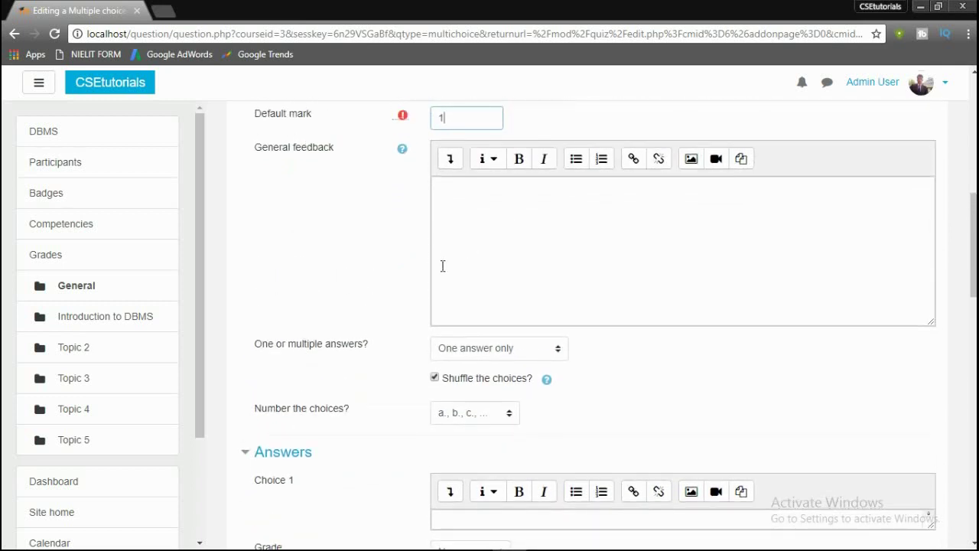
{"action": "scroll", "coordinate": [443, 266], "scroll_direction": "down", "scroll_amount": 2}
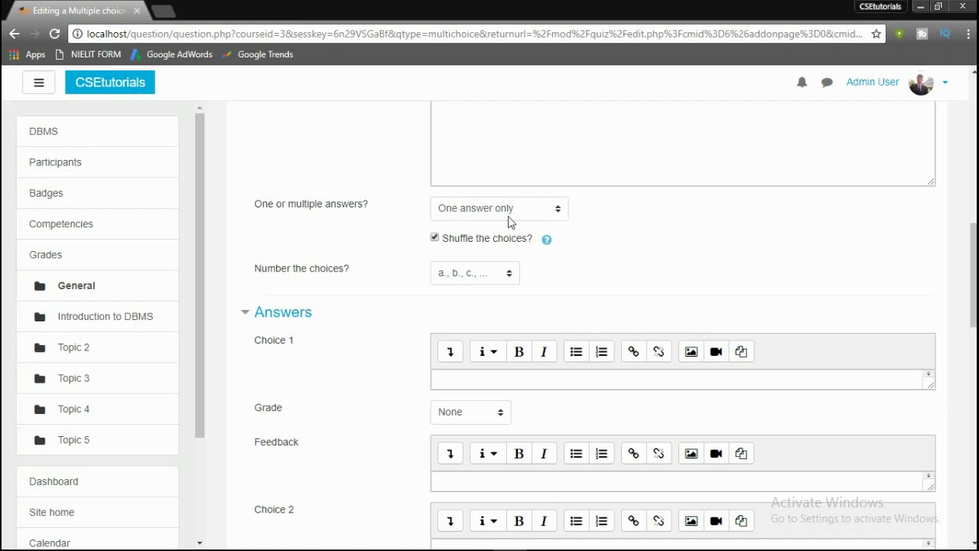
{"action": "scroll", "coordinate": [512, 220], "scroll_direction": "down", "scroll_amount": 1}
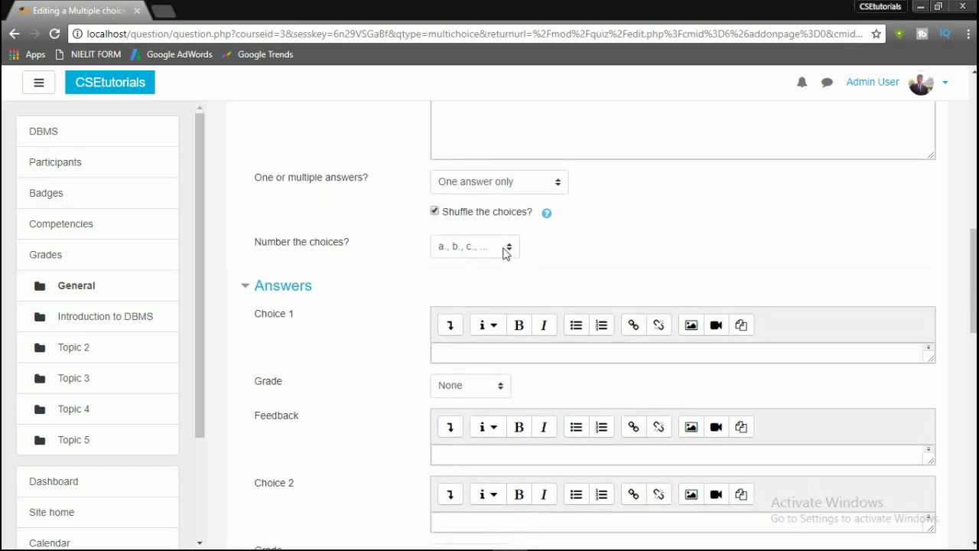
{"action": "left_click", "coordinate": [505, 253]}
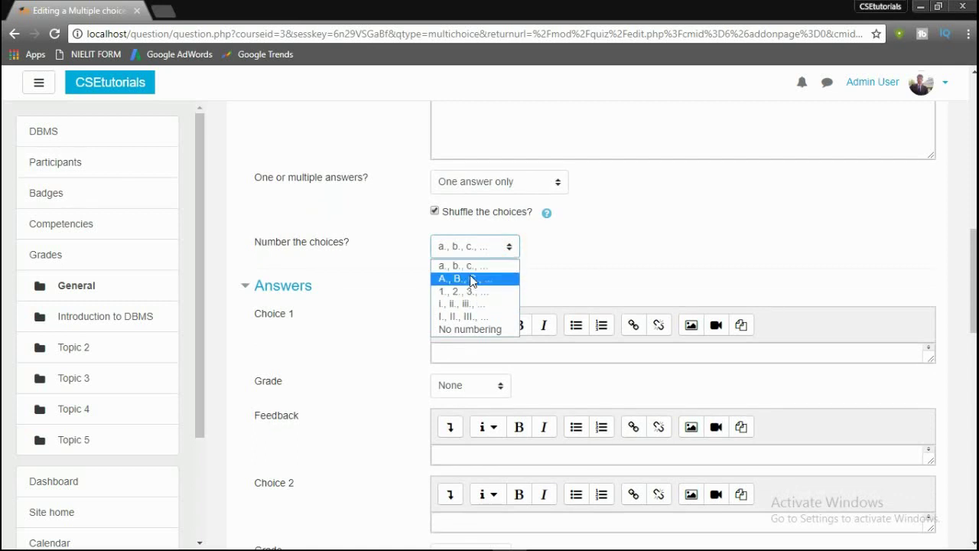
{"action": "left_click", "coordinate": [468, 266]}
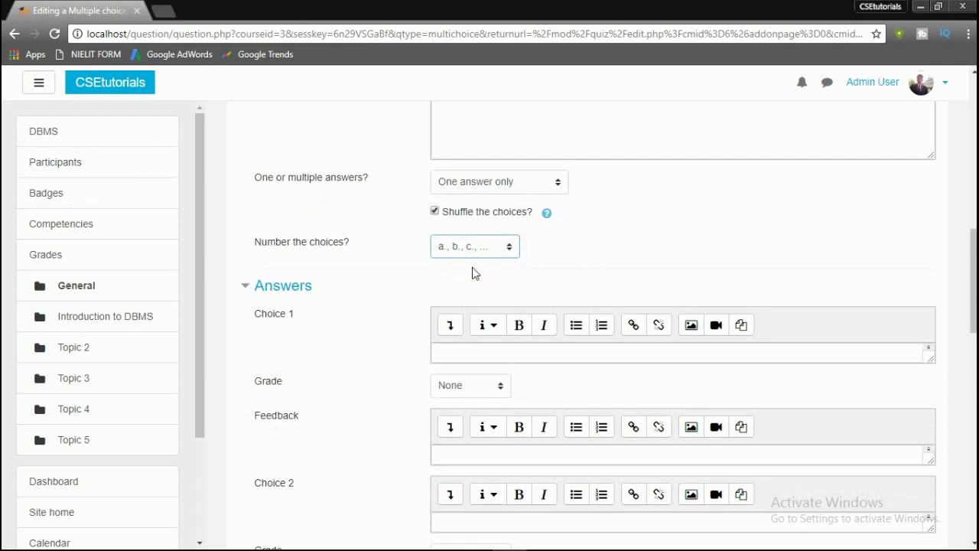
Step: Enter "Database Management System" as the answer text of Choice 1
{"action": "scroll", "coordinate": [472, 274], "scroll_direction": "down", "scroll_amount": 1}
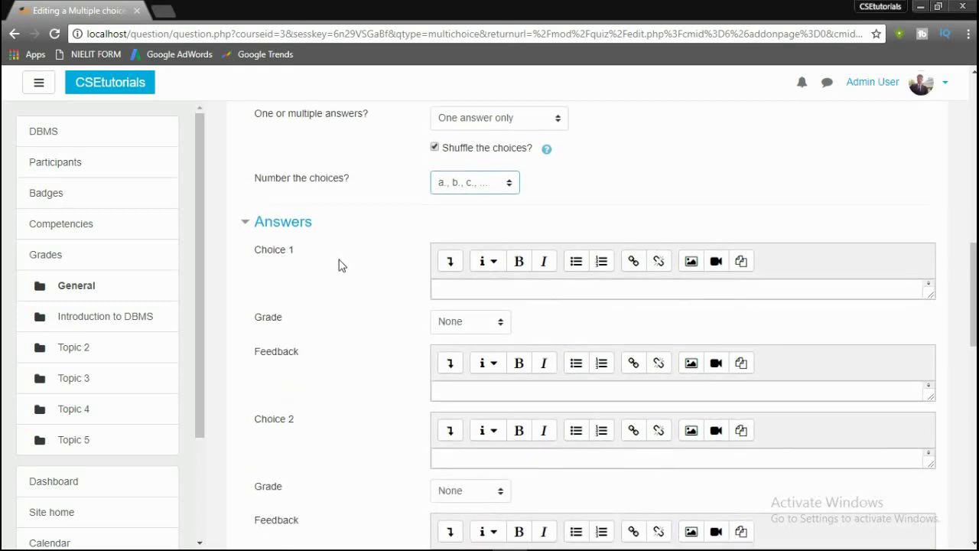
{"action": "left_click", "coordinate": [455, 289]}
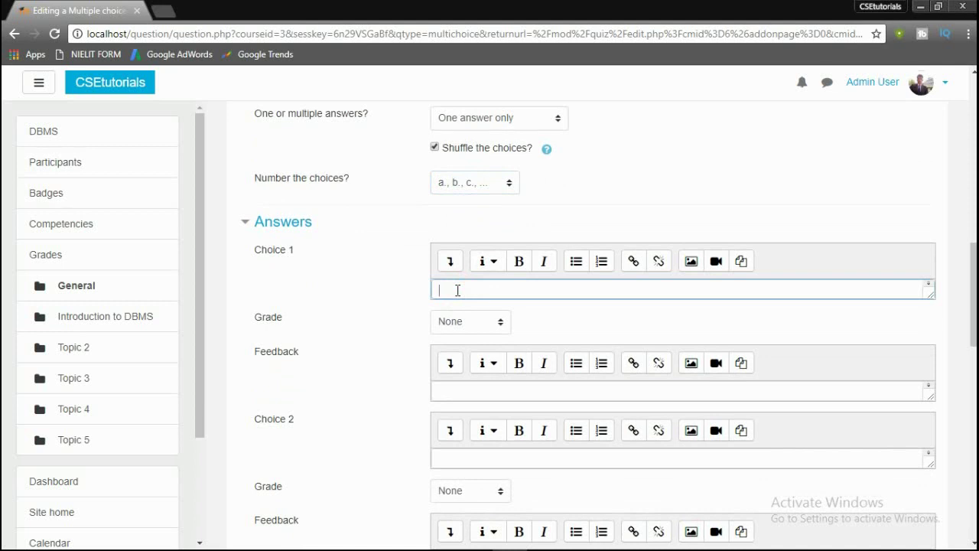
{"action": "left_click", "coordinate": [456, 288]}
{"action": "type", "text": "Database Management Sys"}
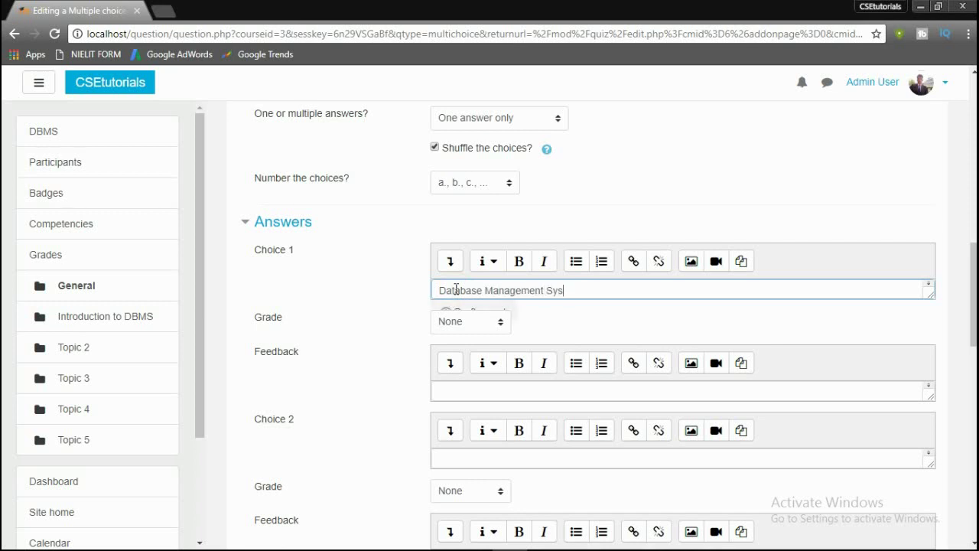
{"action": "type", "text": "tem"}
Step: Enter "Data Management System" as the answer text of Choice 2
{"action": "scroll", "coordinate": [525, 349], "scroll_direction": "down", "scroll_amount": 1}
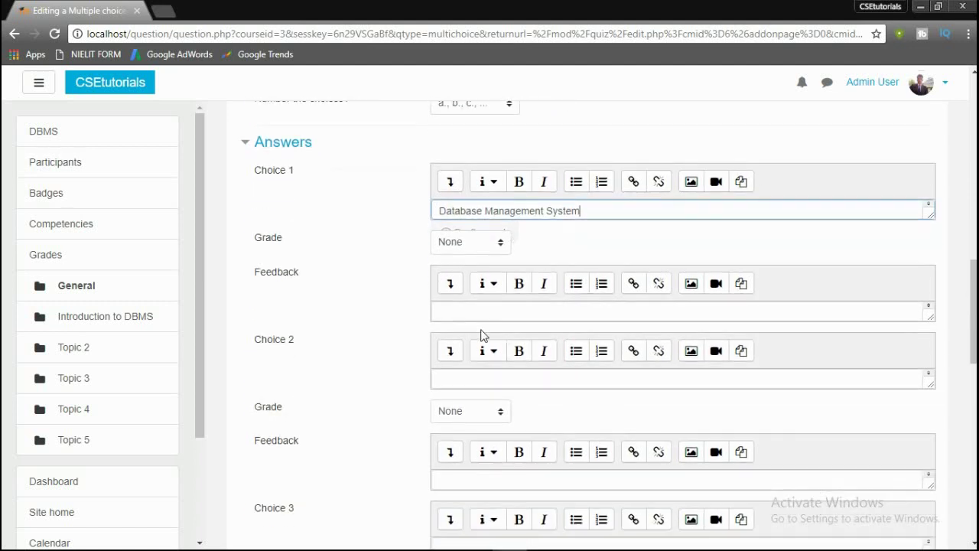
{"action": "left_click", "coordinate": [470, 378]}
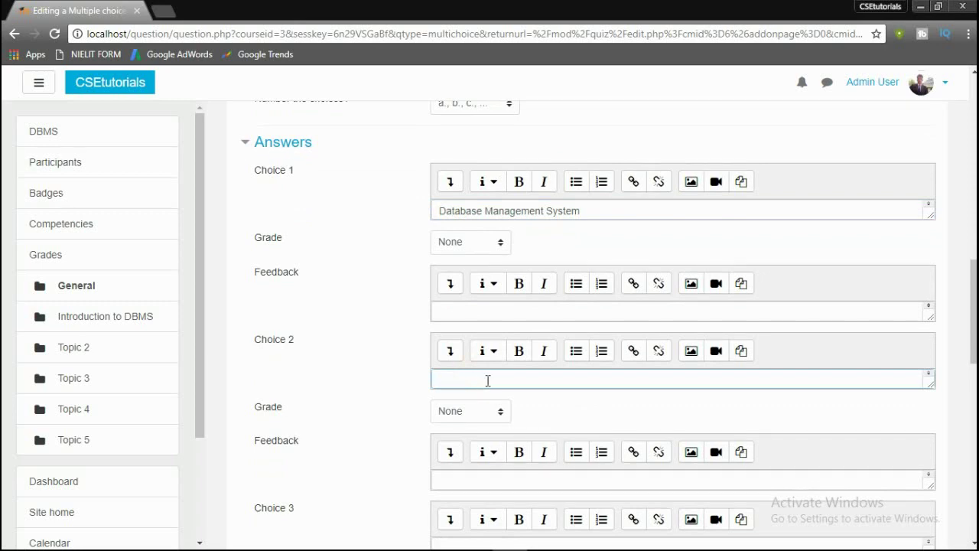
{"action": "type", "text": "Data Management System"}
{"action": "key", "text": "Return"}
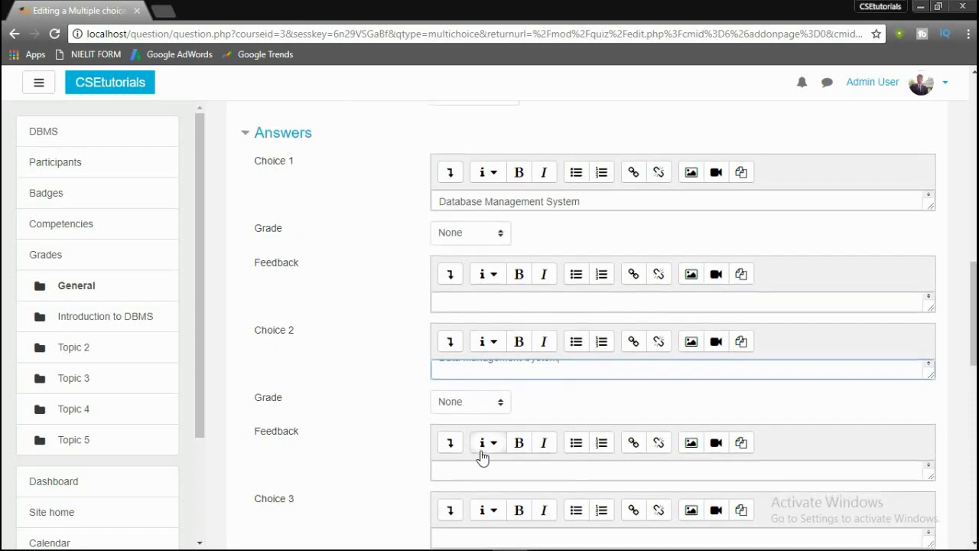
Step: Enter "Data Module set" as the answer text of Choice 3
{"action": "scroll", "coordinate": [482, 457], "scroll_direction": "down", "scroll_amount": 2}
{"action": "scroll", "coordinate": [482, 457], "scroll_direction": "down", "scroll_amount": 1}
{"action": "left_click", "coordinate": [475, 405]}
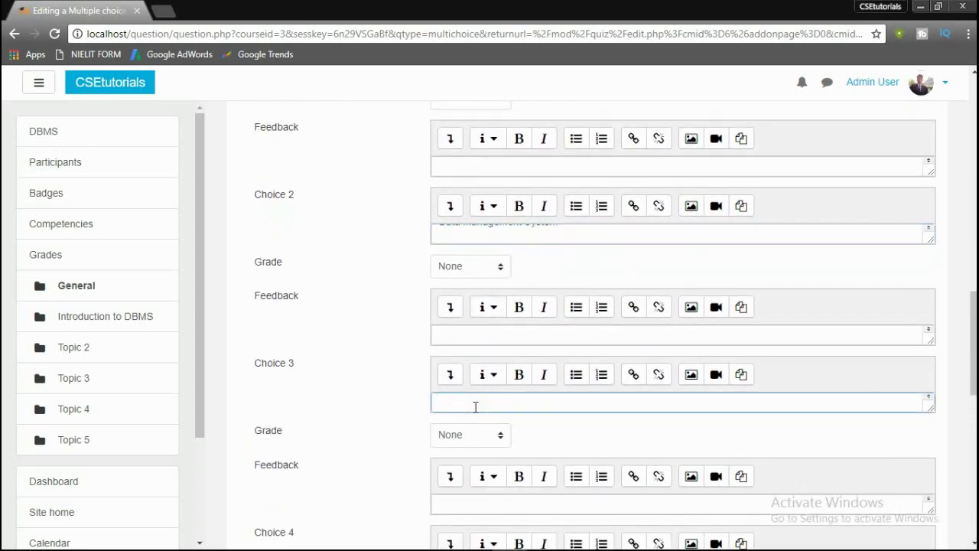
{"action": "type", "text": "Data"}
{"action": "type", "text": " M"}
{"action": "type", "text": "ou"}
{"action": "type", "text": "ule set"}
Step: Enter "None" as the answer text of Choice 4
{"action": "scroll", "coordinate": [475, 407], "scroll_direction": "down", "scroll_amount": 2}
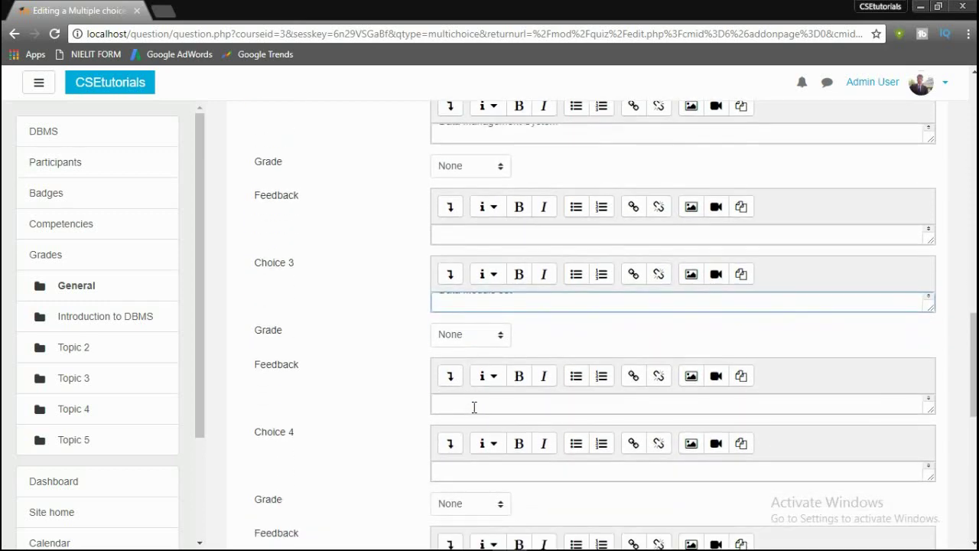
{"action": "left_click", "coordinate": [475, 469]}
{"action": "type", "text": "None"}
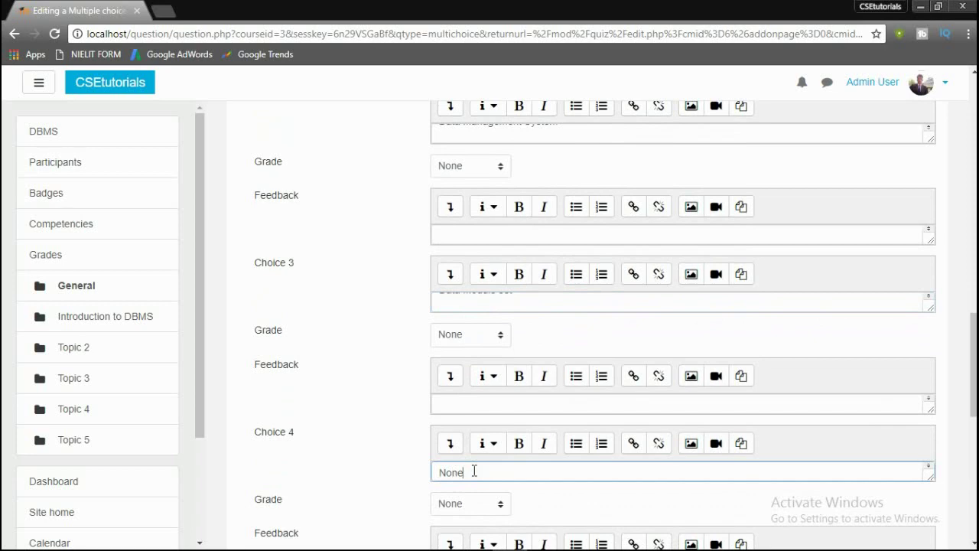
{"action": "scroll", "coordinate": [474, 470], "scroll_direction": "up", "scroll_amount": 4}
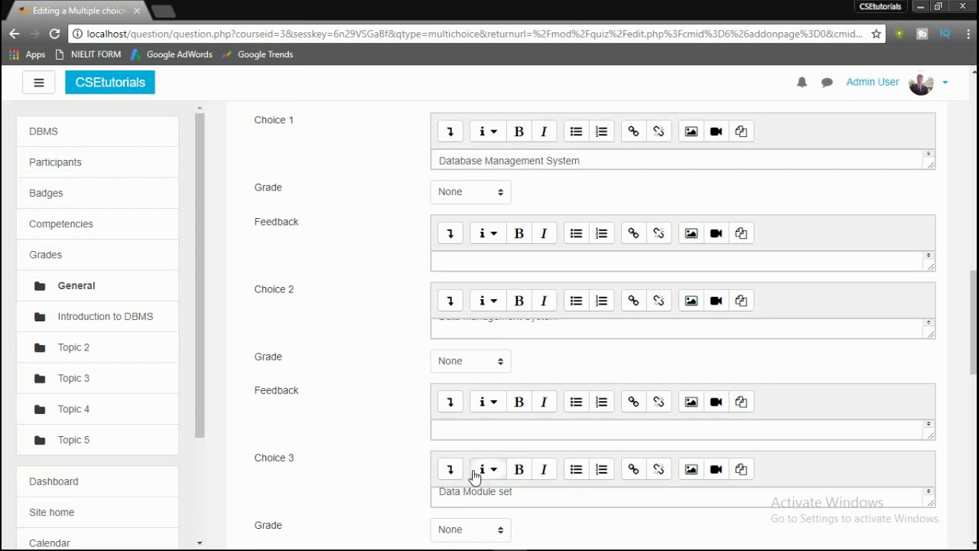
{"action": "scroll", "coordinate": [474, 474], "scroll_direction": "up", "scroll_amount": 3}
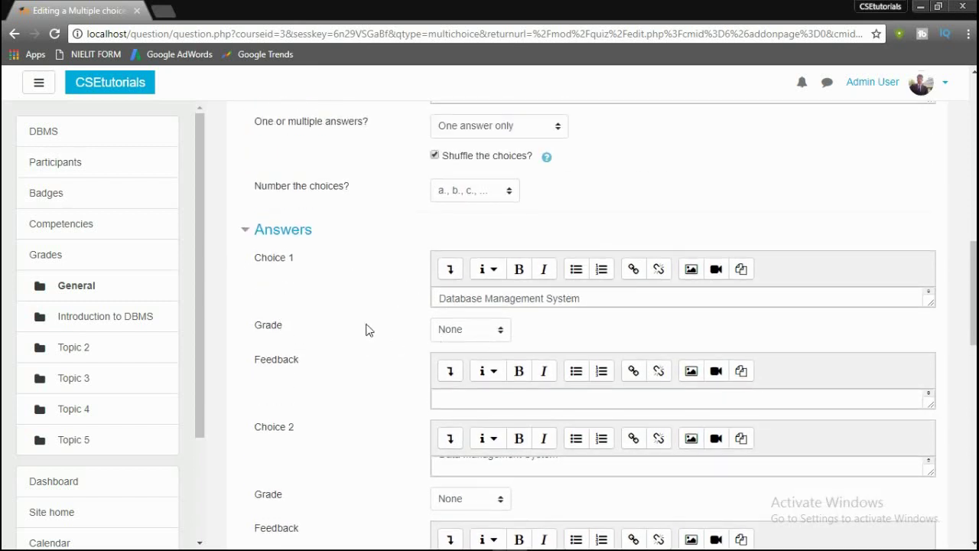
Step: Set the grade of Choice 1, Database Management System, to 100%
{"action": "left_click", "coordinate": [500, 331]}
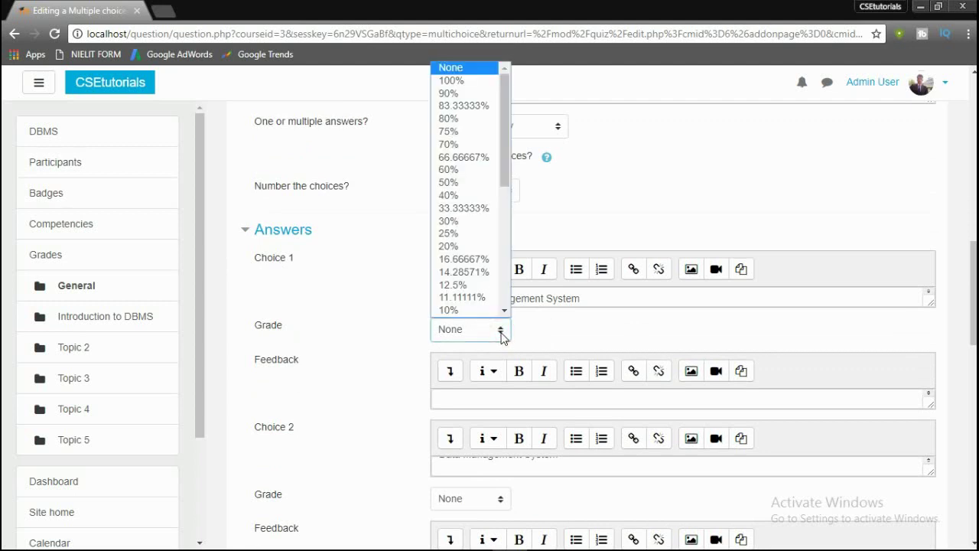
{"action": "left_click", "coordinate": [452, 80]}
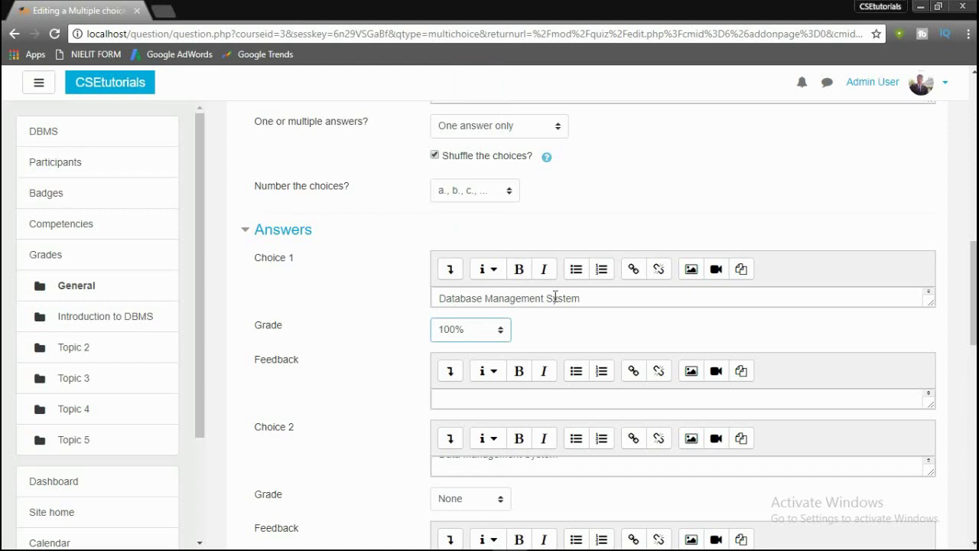
{"action": "scroll", "coordinate": [555, 297], "scroll_direction": "down", "scroll_amount": 5}
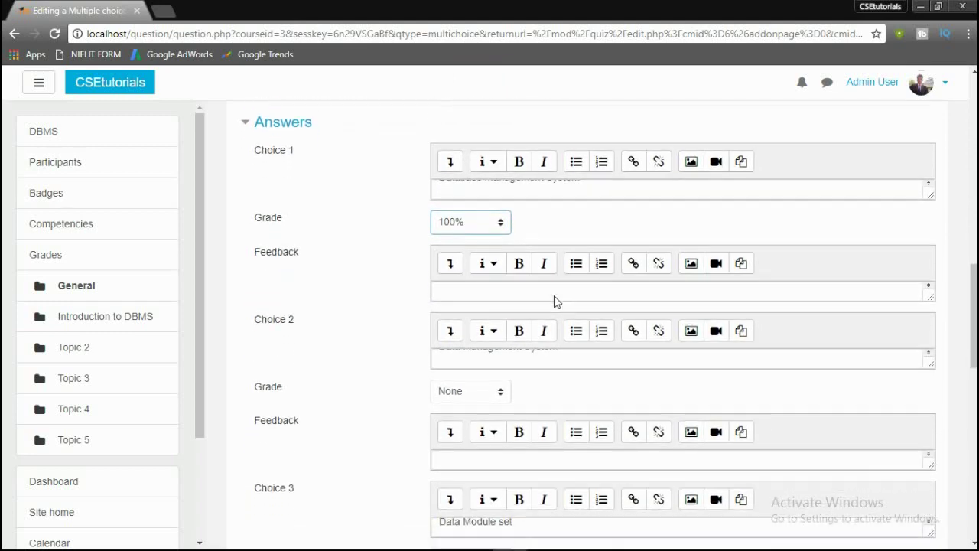
{"action": "scroll", "coordinate": [555, 301], "scroll_direction": "up", "scroll_amount": 4}
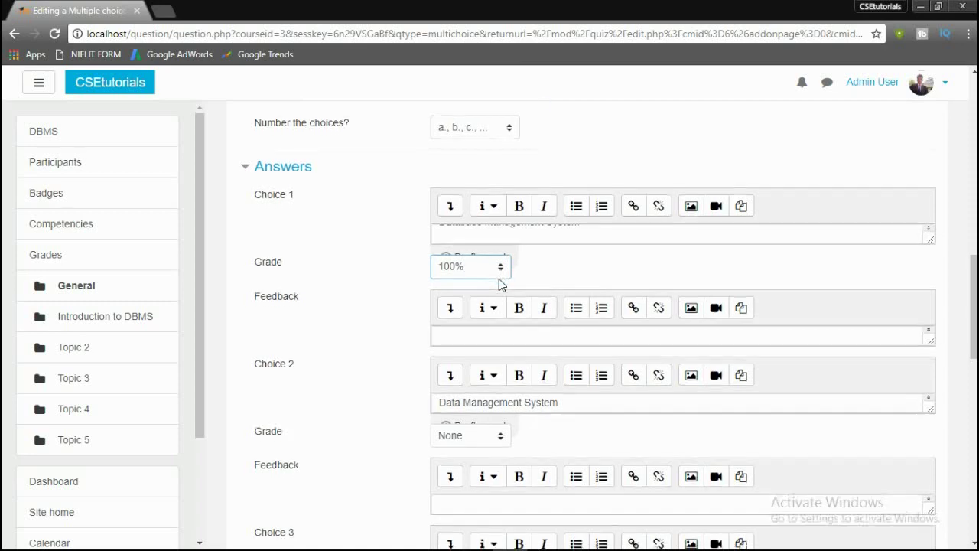
Step: Expand the Combined feedback section and examine the messages for correct and partially correct responses
{"action": "scroll", "coordinate": [499, 279], "scroll_direction": "down", "scroll_amount": 3}
{"action": "scroll", "coordinate": [499, 278], "scroll_direction": "down", "scroll_amount": 2}
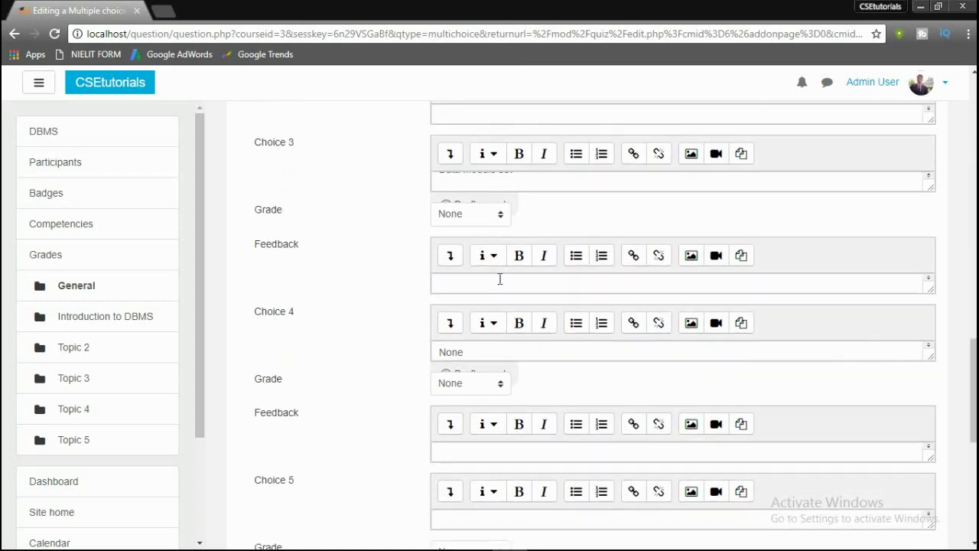
{"action": "scroll", "coordinate": [499, 278], "scroll_direction": "down", "scroll_amount": 1}
{"action": "scroll", "coordinate": [499, 278], "scroll_direction": "down", "scroll_amount": 2}
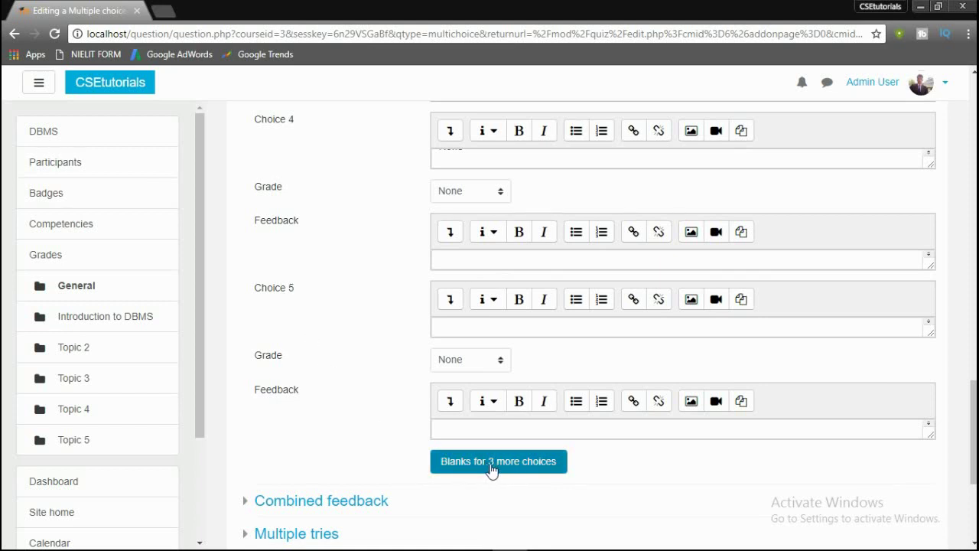
{"action": "scroll", "coordinate": [491, 470], "scroll_direction": "down", "scroll_amount": 2}
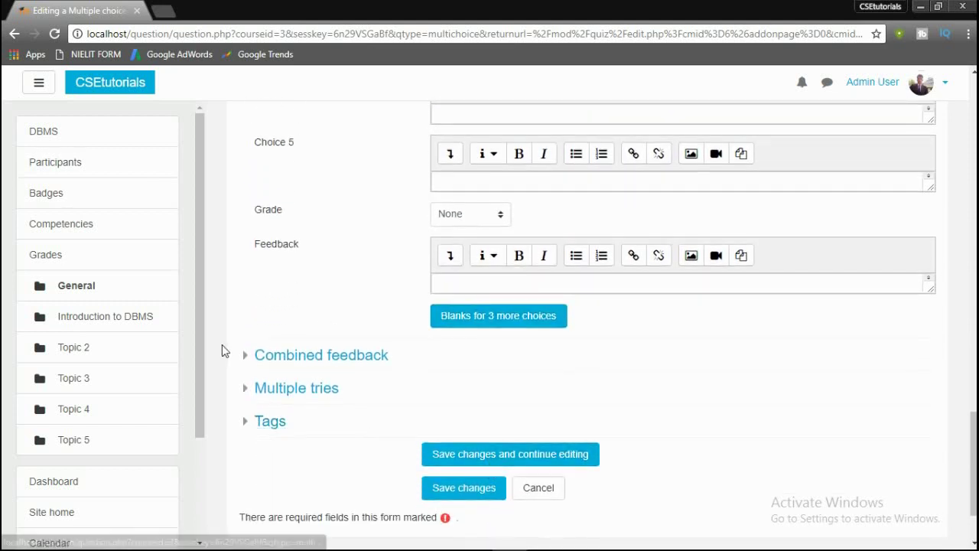
{"action": "left_click", "coordinate": [241, 356]}
{"action": "scroll", "coordinate": [244, 360], "scroll_direction": "down", "scroll_amount": 2}
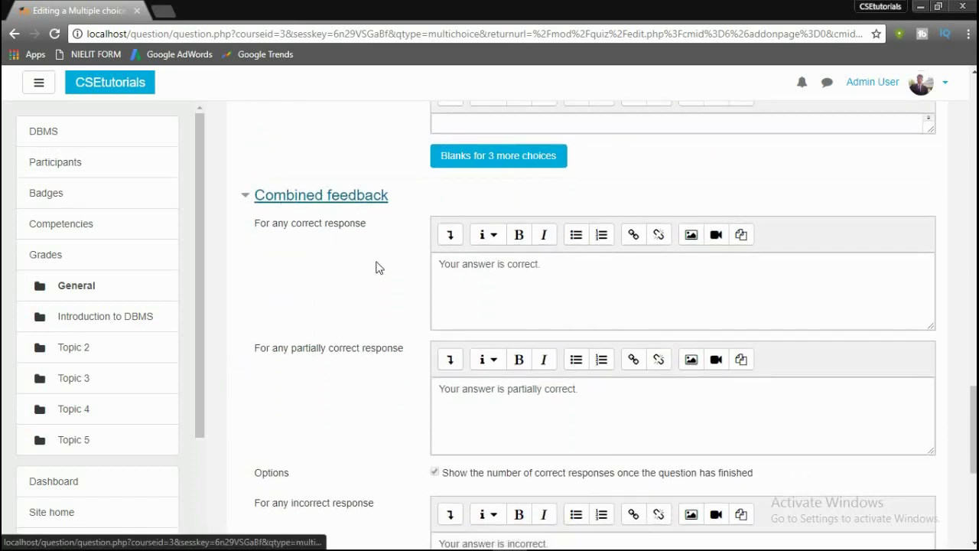
{"action": "left_click", "coordinate": [549, 269]}
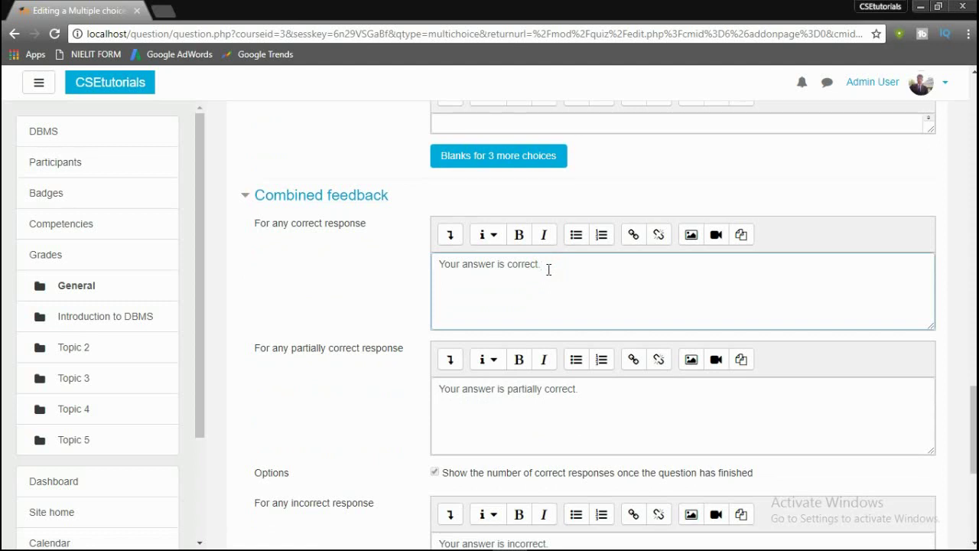
{"action": "left_click", "coordinate": [604, 394]}
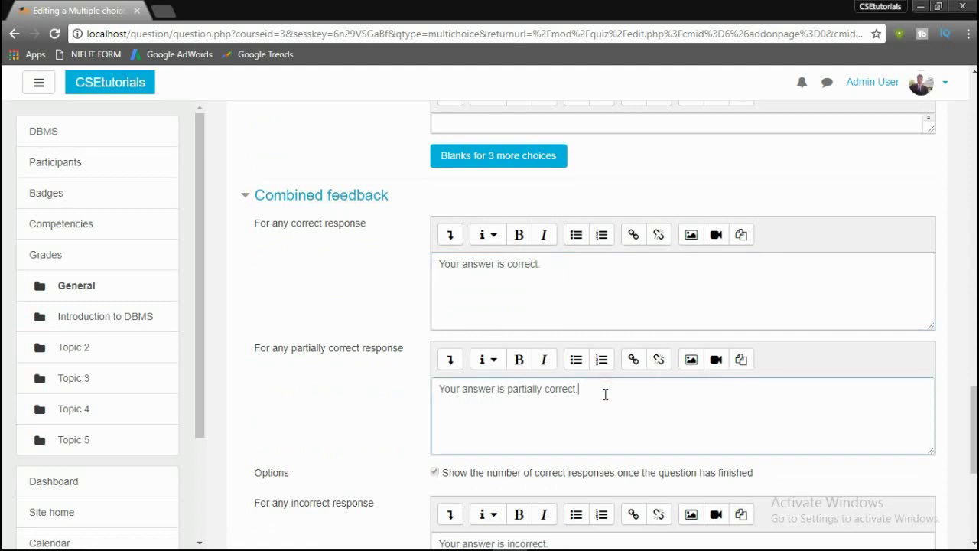
{"action": "key", "text": "BackSpace"}
Step: Expand the Multiple tries section and set the penalty for each incorrect try to 0%
{"action": "scroll", "coordinate": [606, 394], "scroll_direction": "down", "scroll_amount": 5}
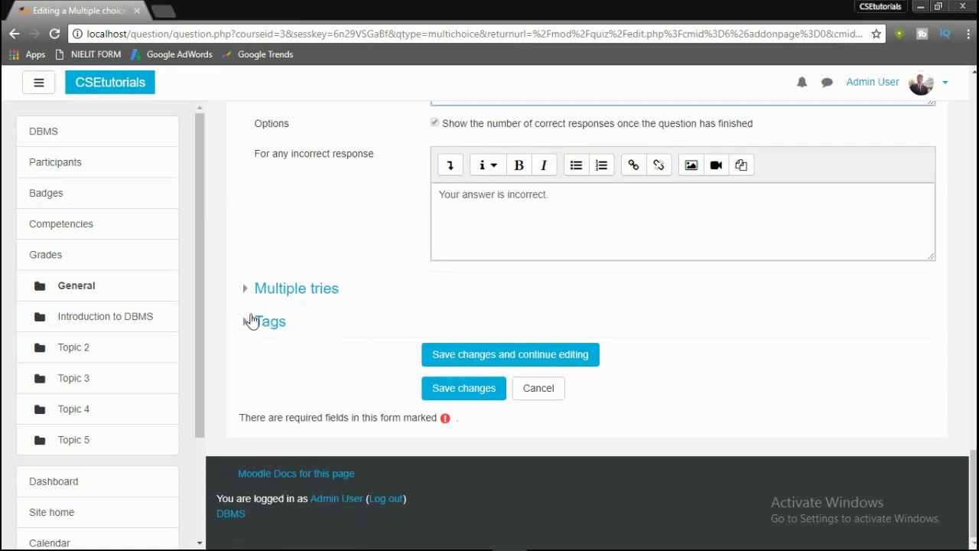
{"action": "left_click", "coordinate": [248, 289]}
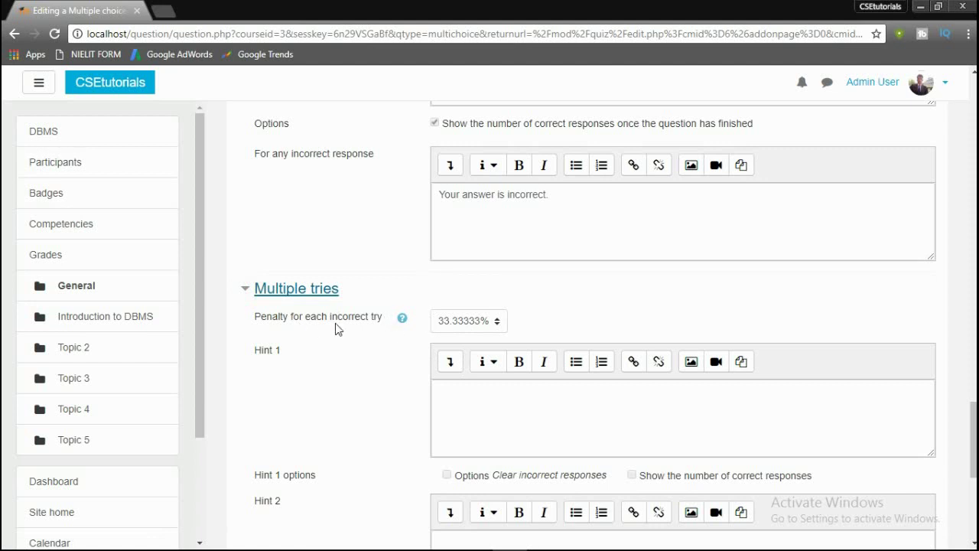
{"action": "left_click", "coordinate": [497, 323]}
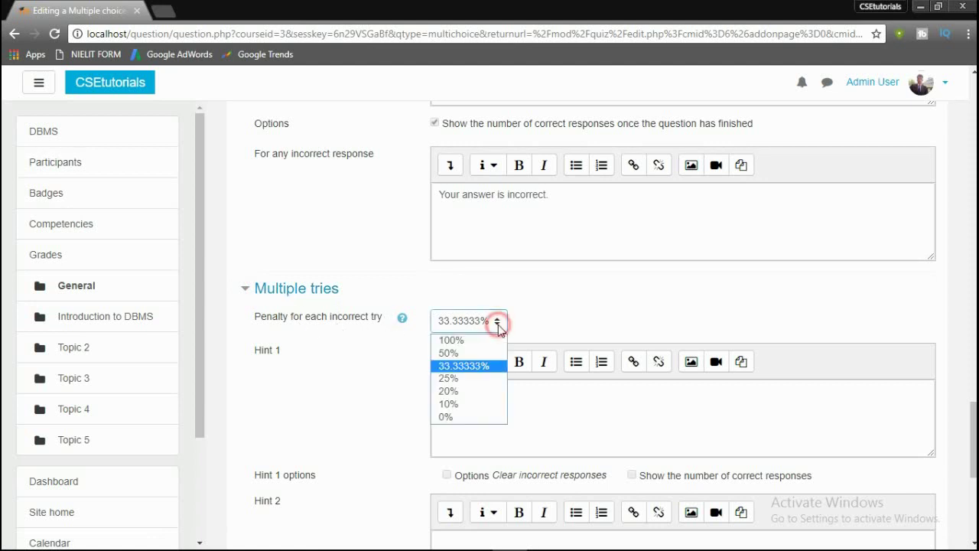
{"action": "left_click", "coordinate": [472, 371]}
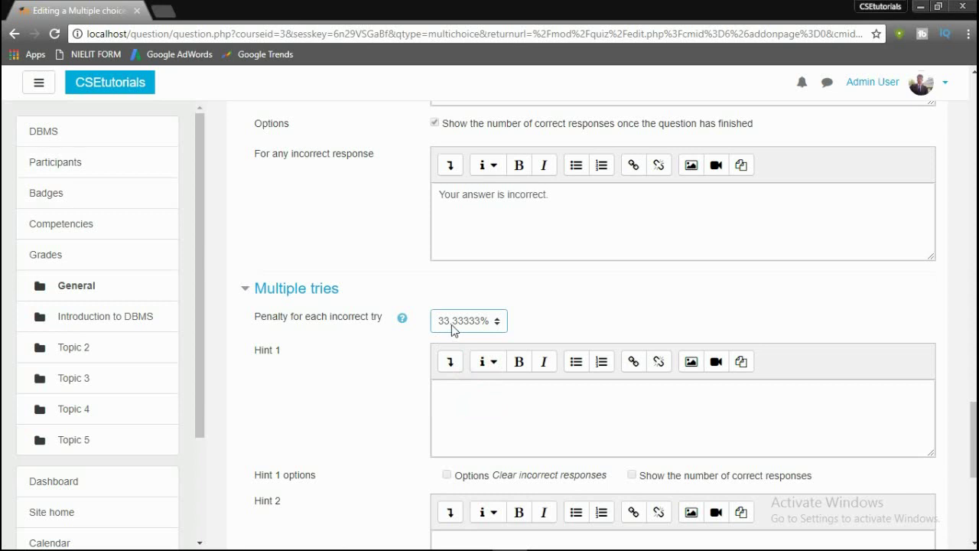
{"action": "scroll", "coordinate": [451, 325], "scroll_direction": "down", "scroll_amount": 3}
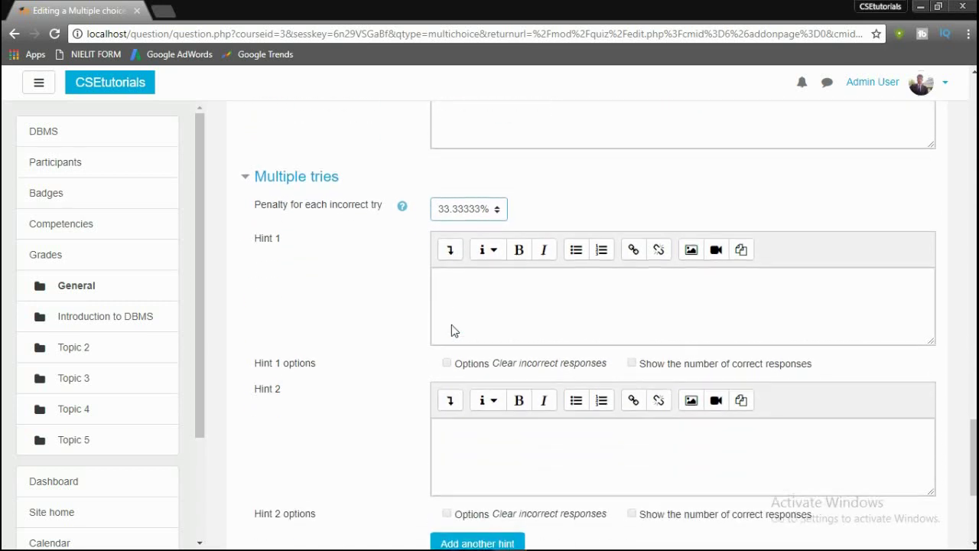
{"action": "left_click", "coordinate": [497, 204]}
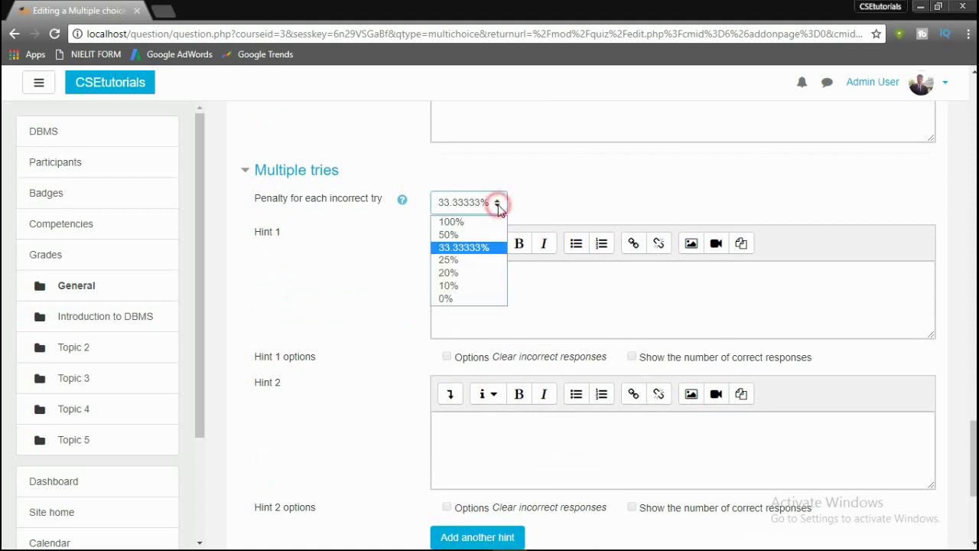
{"action": "left_click", "coordinate": [452, 299]}
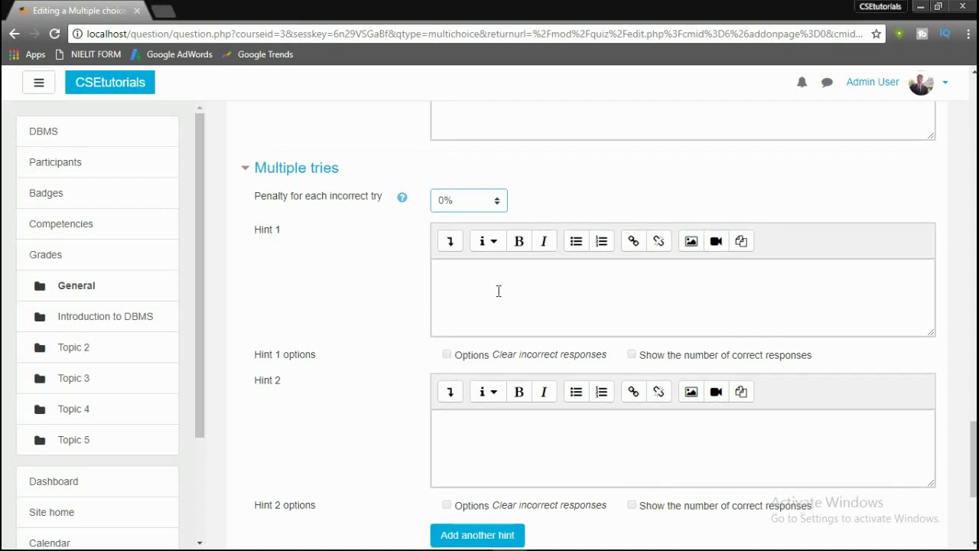
Step: Expand the Tags section and add the tags "quiz" and "dbms" to the question
{"action": "scroll", "coordinate": [498, 290], "scroll_direction": "down", "scroll_amount": 3}
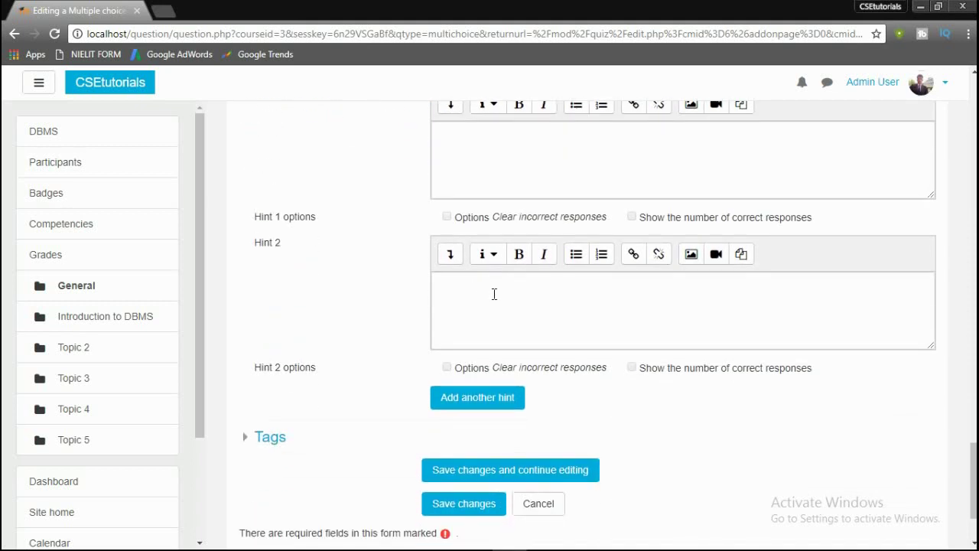
{"action": "scroll", "coordinate": [494, 294], "scroll_direction": "down", "scroll_amount": 3}
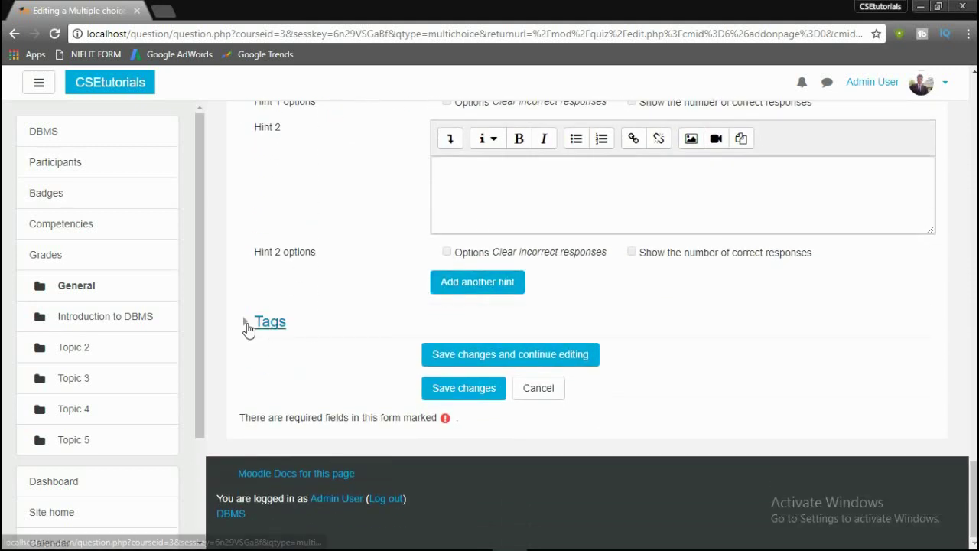
{"action": "left_click", "coordinate": [247, 325]}
{"action": "left_click", "coordinate": [498, 373]}
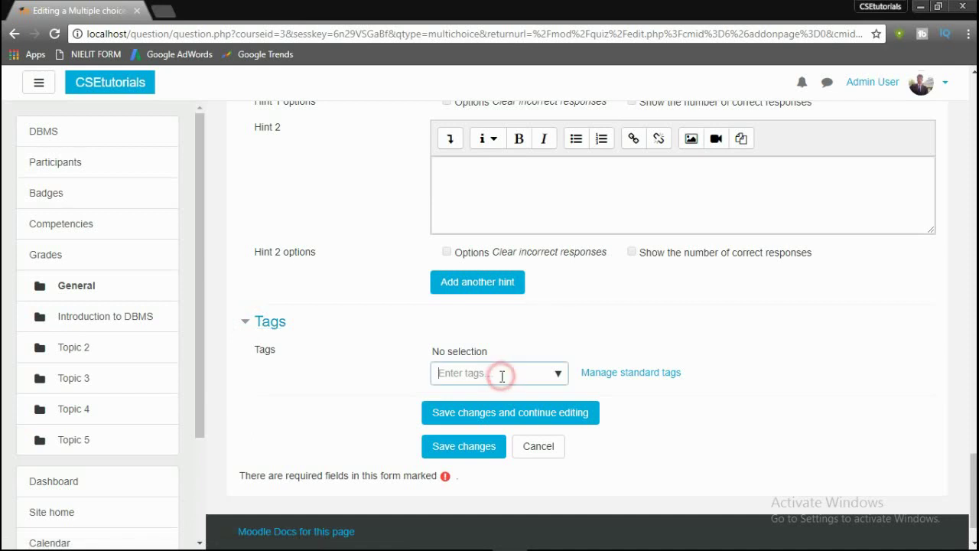
{"action": "type", "text": "quz"}
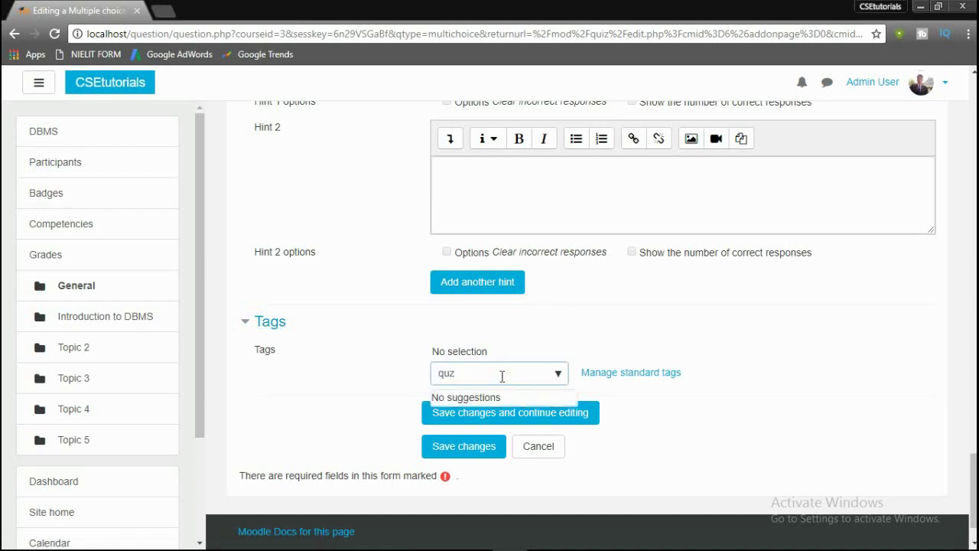
{"action": "key", "text": "BackSpace"}
{"action": "type", "text": "iz"}
{"action": "key", "text": "Return"}
{"action": "type", "text": "dbms"}
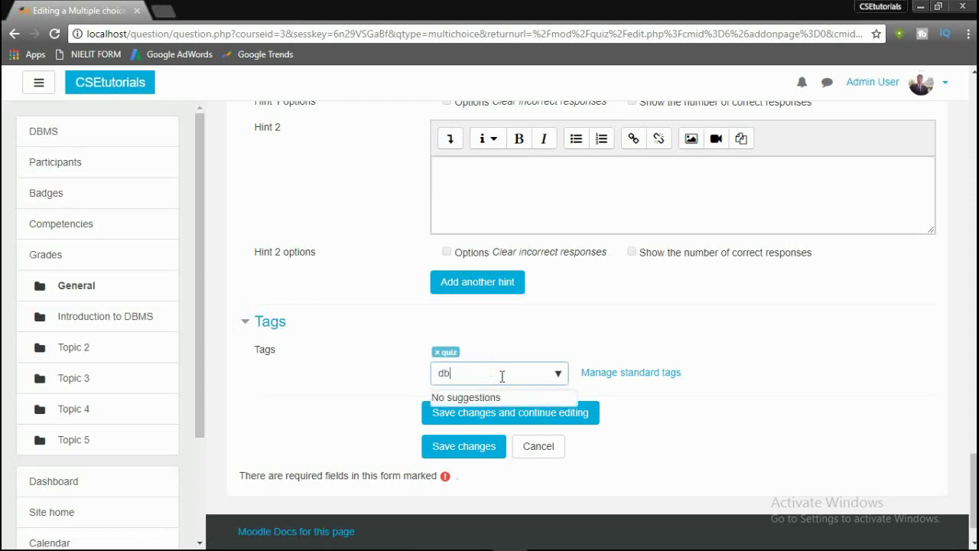
{"action": "key", "text": "Return"}
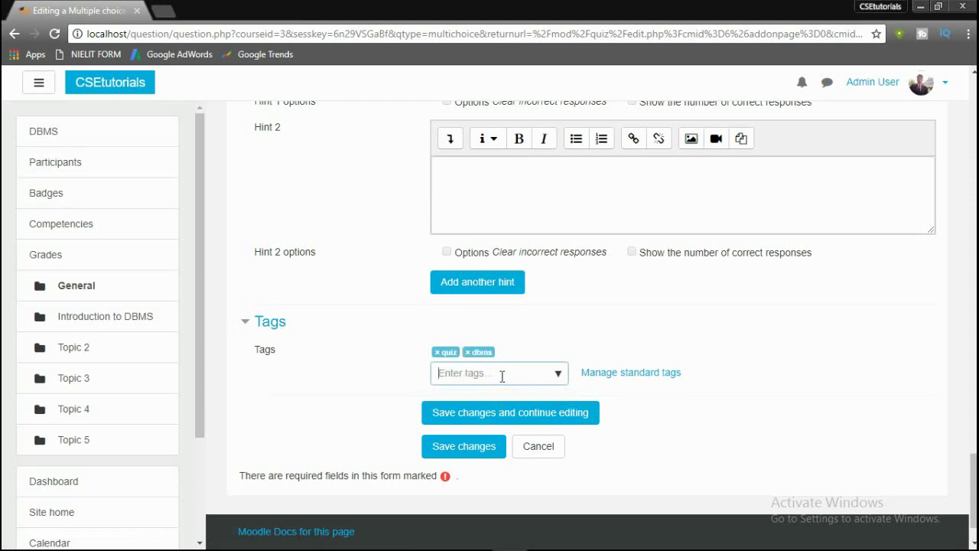
Step: Save the multiple choice question and check its entry on the quiz editing page
{"action": "scroll", "coordinate": [501, 375], "scroll_direction": "down", "scroll_amount": 1}
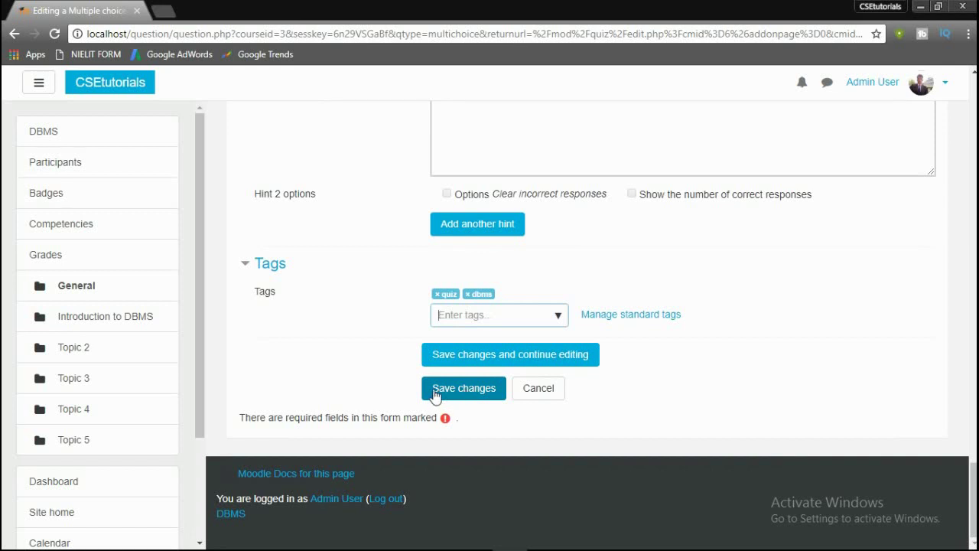
{"action": "left_click", "coordinate": [459, 394]}
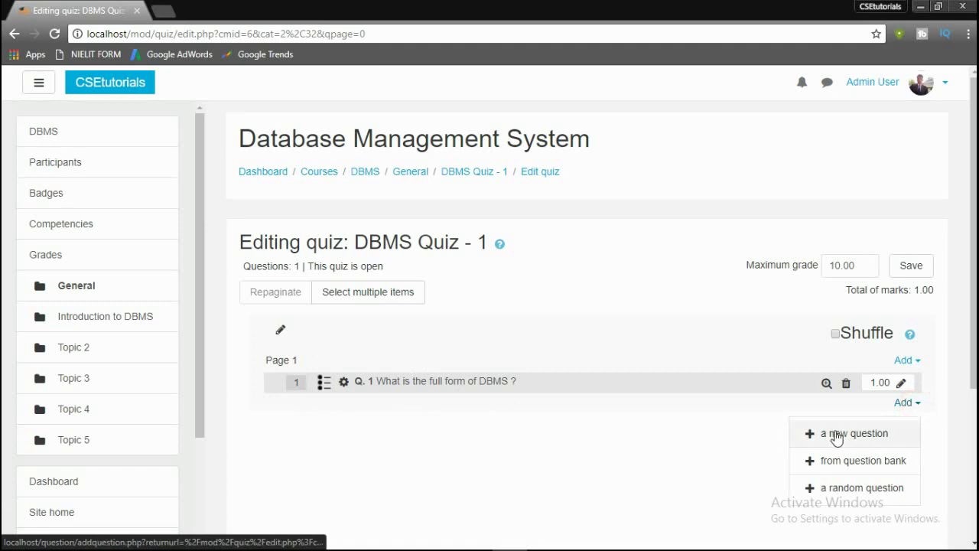
{"action": "left_click", "coordinate": [662, 434]}
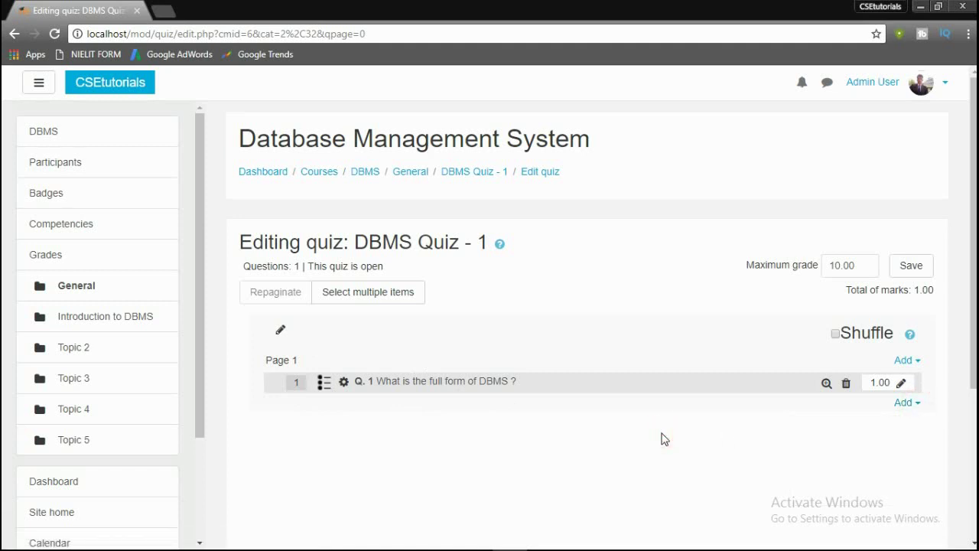
{"action": "scroll", "coordinate": [664, 438], "scroll_direction": "down", "scroll_amount": 3}
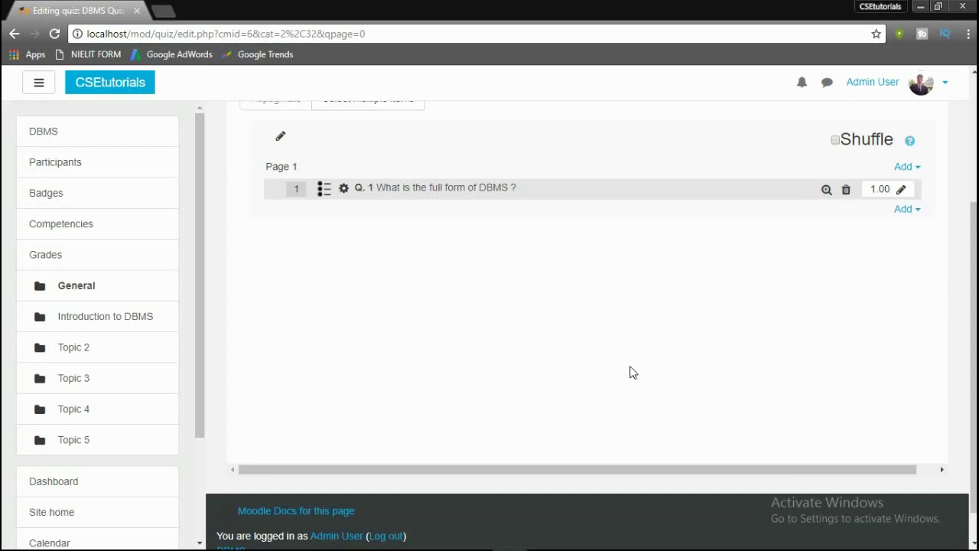
{"action": "scroll", "coordinate": [633, 371], "scroll_direction": "up", "scroll_amount": 3}
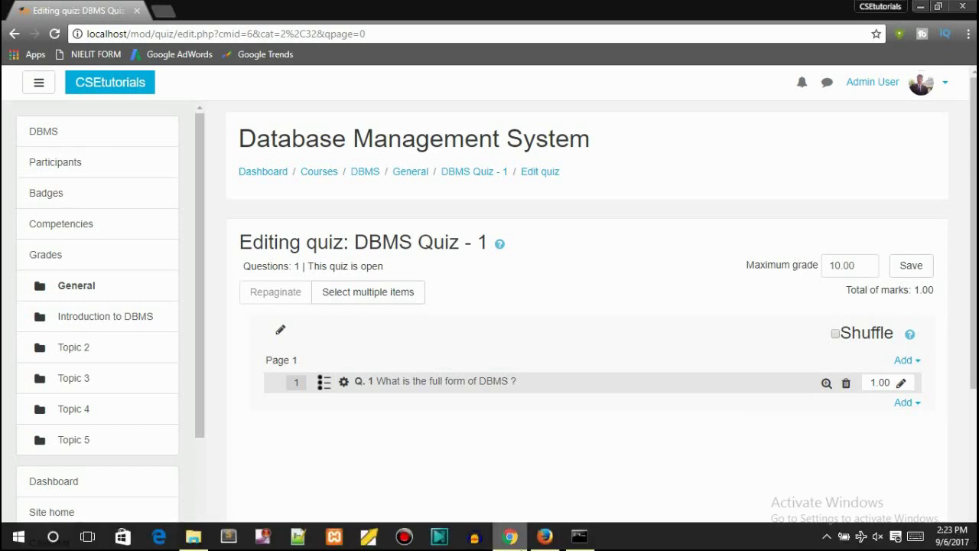
Step: Switch to the student session in Firefox, reload the course page and open DBMS Quiz - 1
{"action": "left_click", "coordinate": [543, 536]}
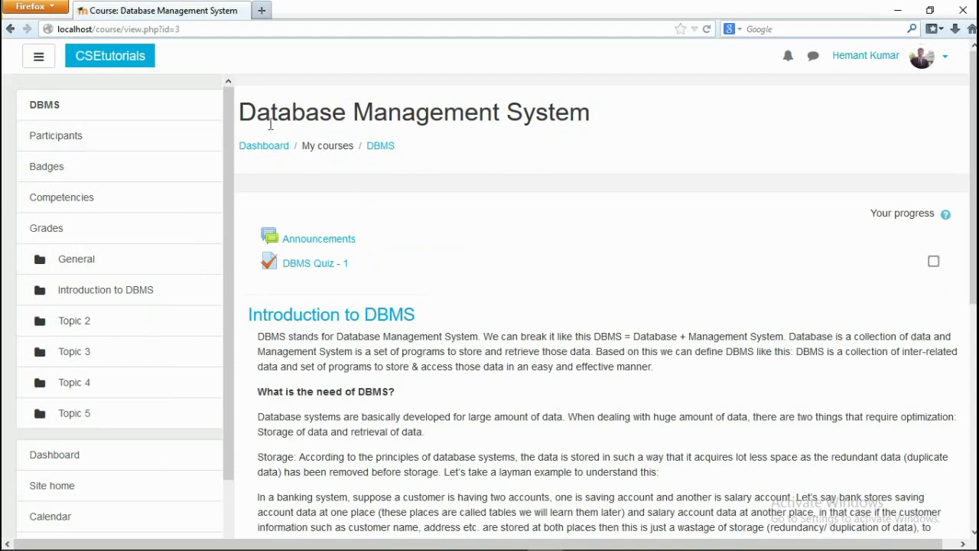
{"action": "left_click", "coordinate": [707, 29]}
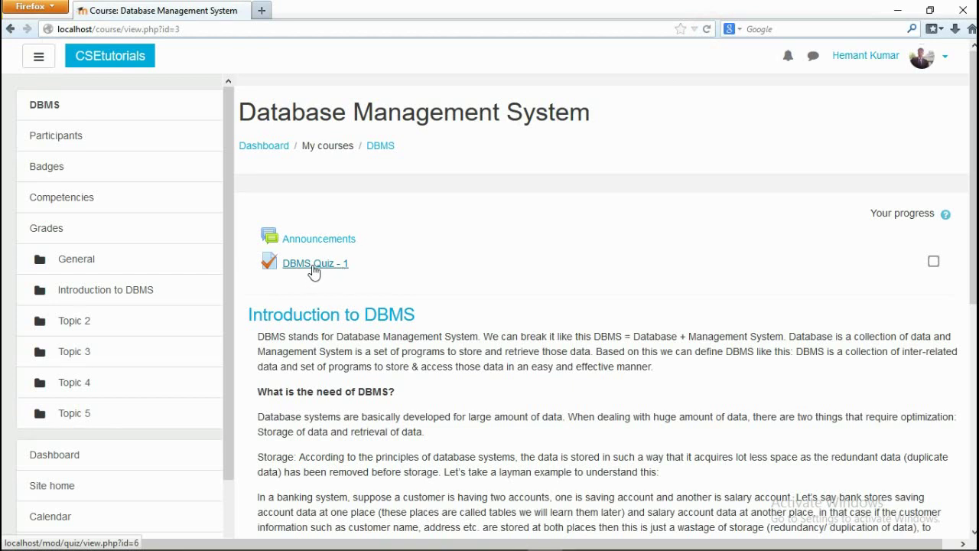
{"action": "left_click", "coordinate": [314, 264]}
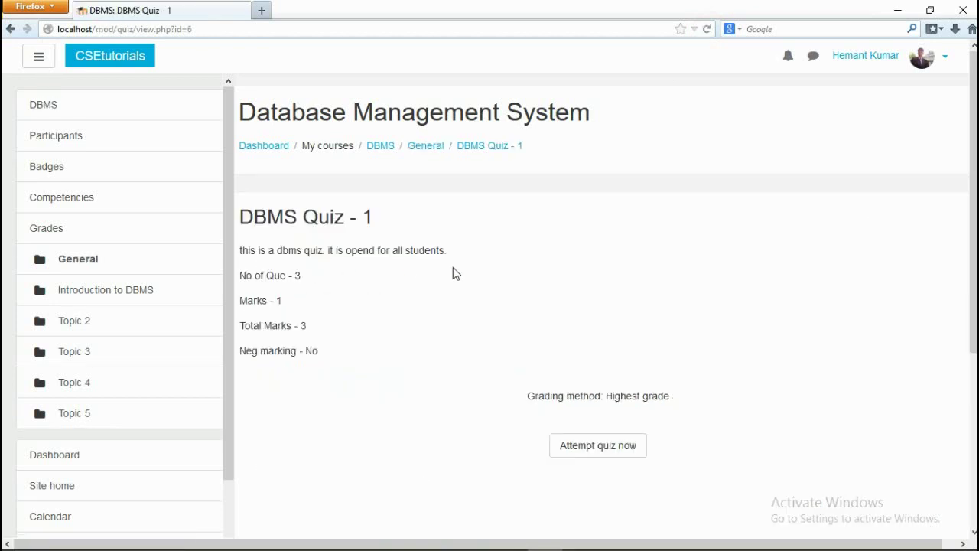
Step: Look over the quiz description and start an attempt at DBMS Quiz - 1
{"action": "scroll", "coordinate": [455, 273], "scroll_direction": "down", "scroll_amount": 3}
{"action": "scroll", "coordinate": [278, 105], "scroll_direction": "up", "scroll_amount": 3}
{"action": "scroll", "coordinate": [291, 382], "scroll_direction": "down", "scroll_amount": 1}
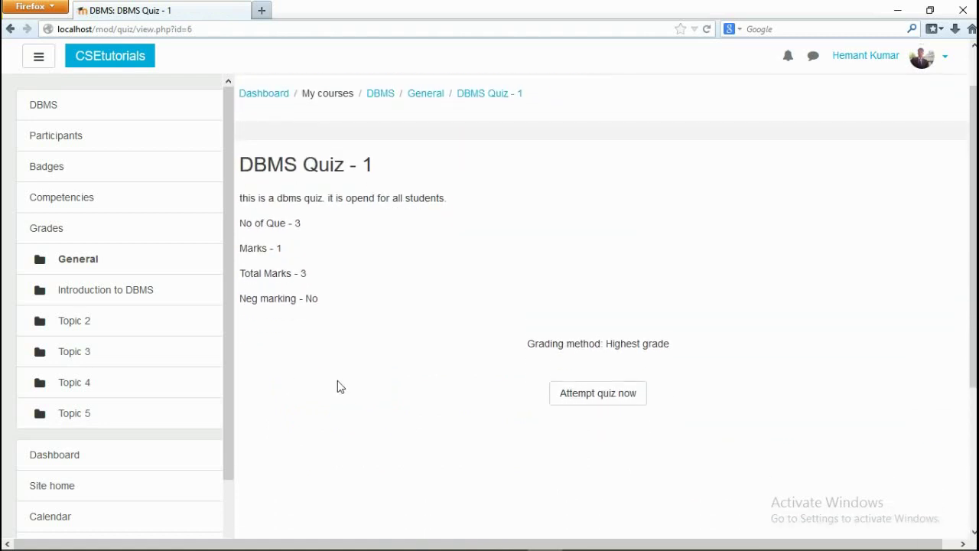
{"action": "left_click", "coordinate": [596, 399]}
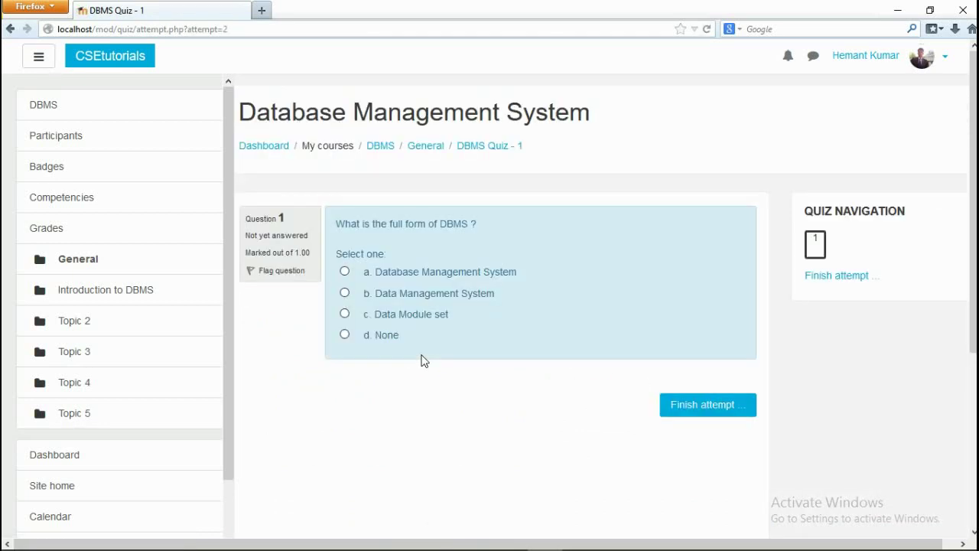
Step: Answer question 1 with "Data Management System" and finish the attempt to reach its summary
{"action": "left_click", "coordinate": [344, 273]}
{"action": "left_click", "coordinate": [344, 292]}
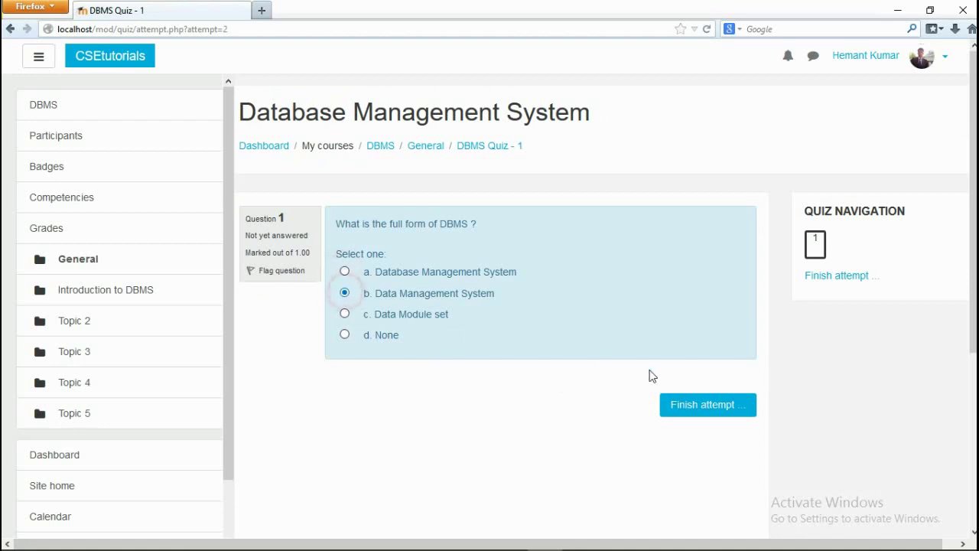
{"action": "left_click", "coordinate": [704, 406]}
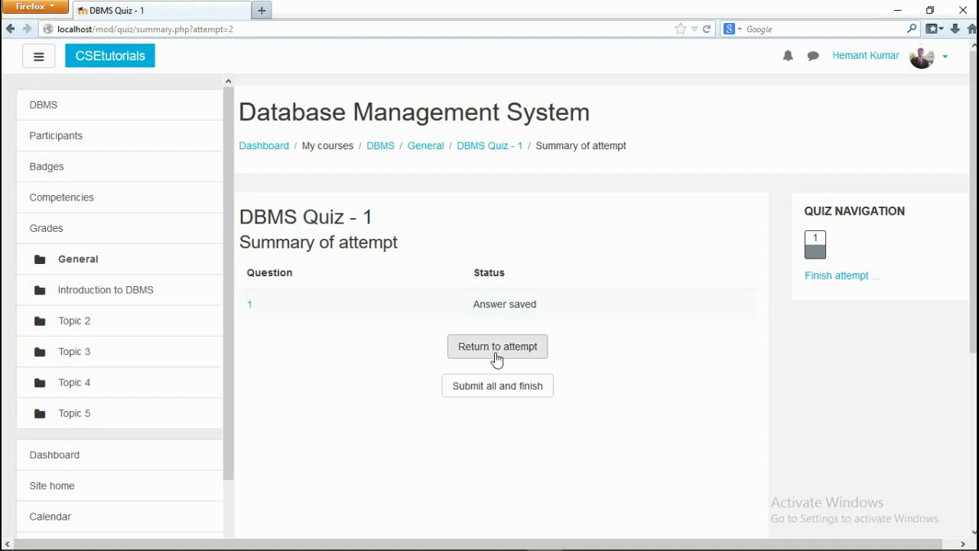
Step: Submit the DBMS Quiz - 1 attempt for good and review its grade and the feedback on question 1
{"action": "left_click", "coordinate": [497, 392]}
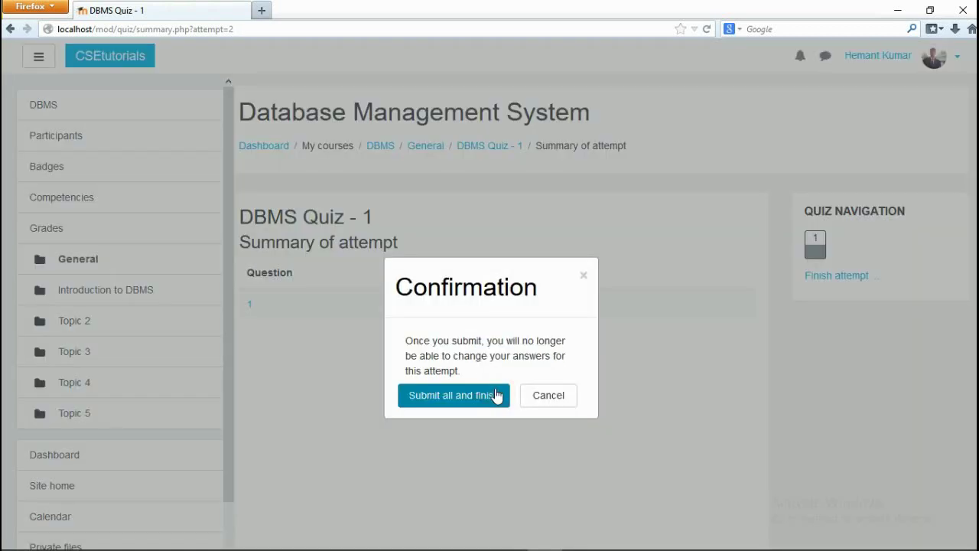
{"action": "left_click", "coordinate": [447, 403]}
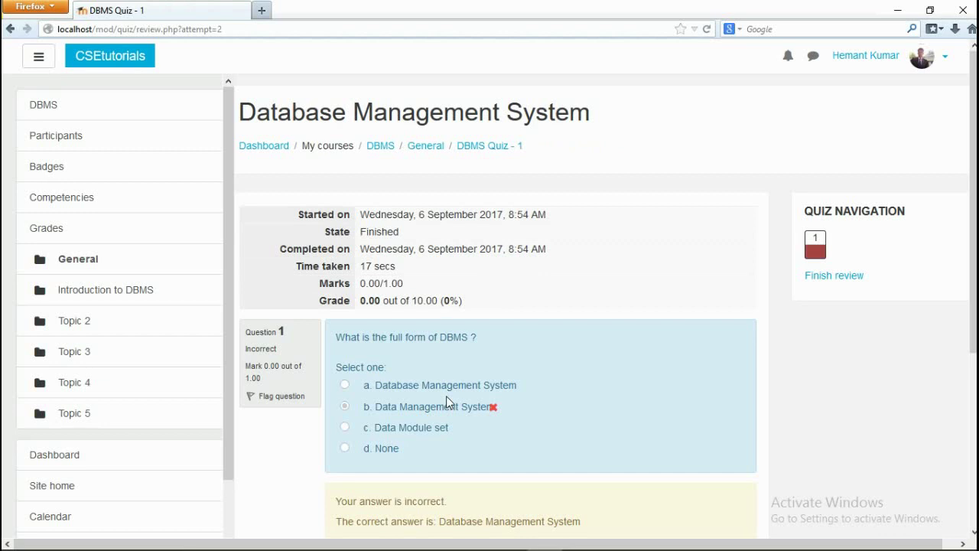
{"action": "scroll", "coordinate": [446, 398], "scroll_direction": "down", "scroll_amount": 5}
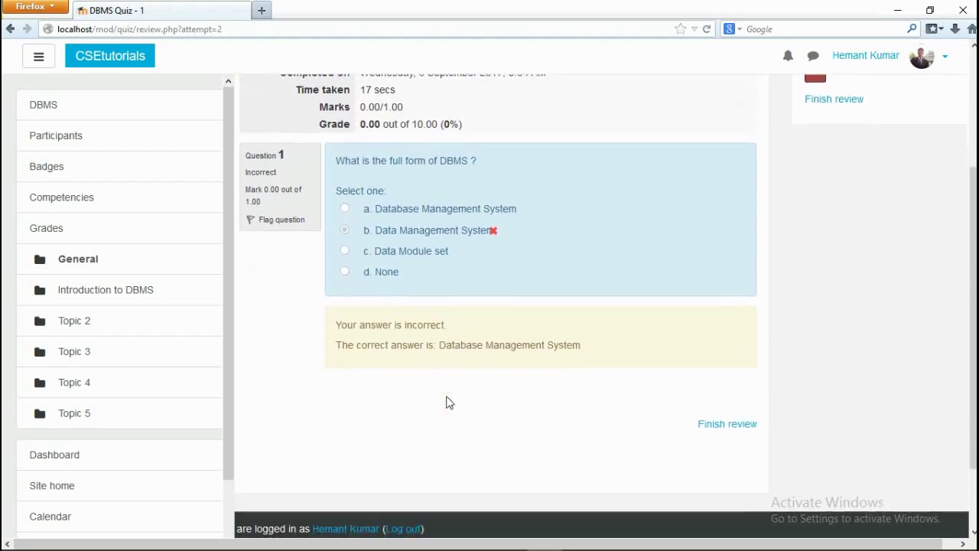
{"action": "scroll", "coordinate": [446, 398], "scroll_direction": "up", "scroll_amount": 4}
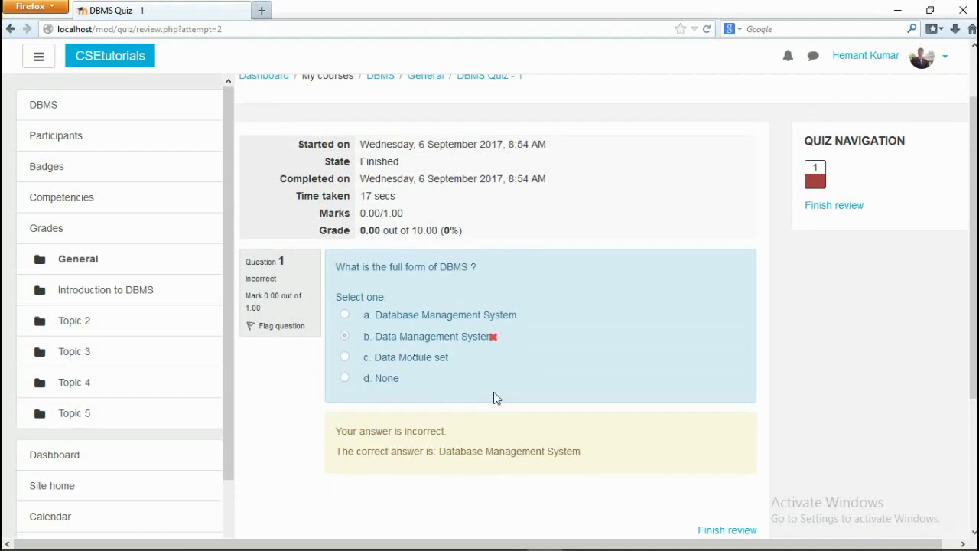
{"action": "scroll", "coordinate": [493, 397], "scroll_direction": "up", "scroll_amount": 2}
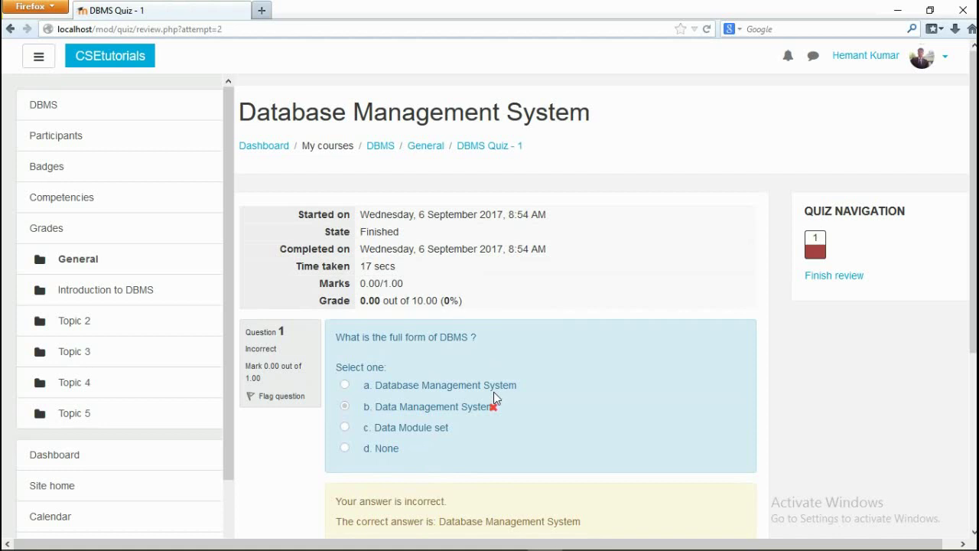
{"action": "mouse_move", "coordinate": [214, 544]}
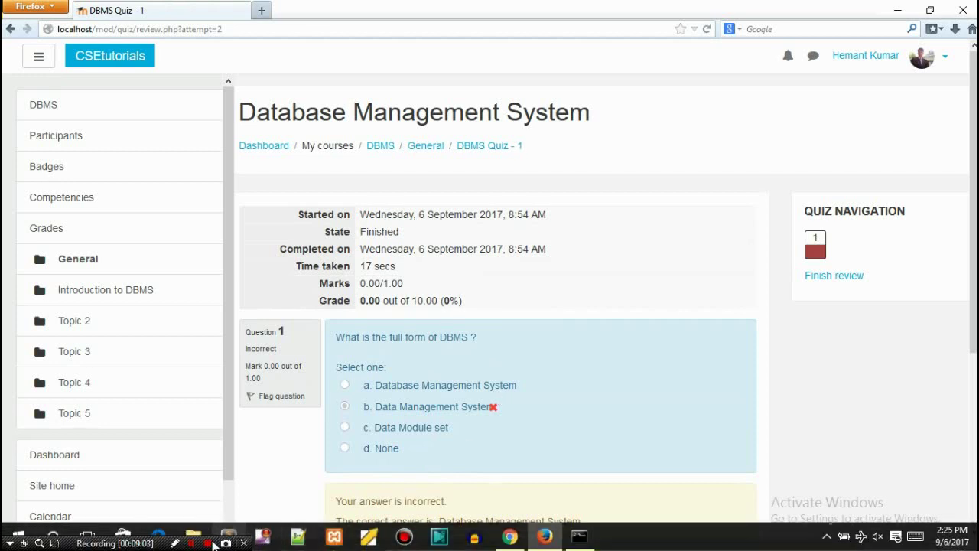